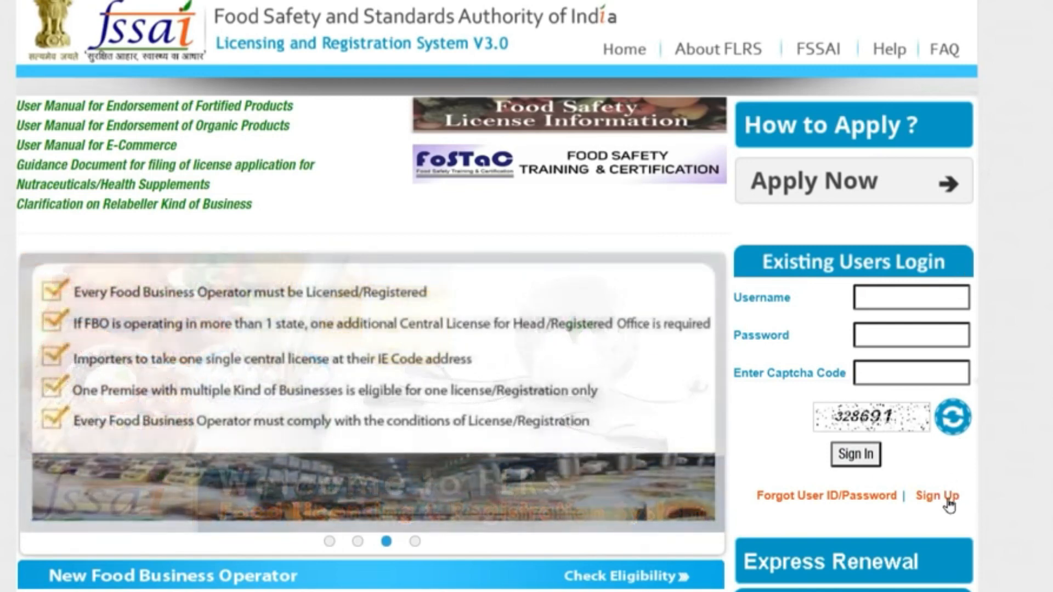
Step: Open the new-user sign-up form and enter the applicant's name, company and address
click(947, 498)
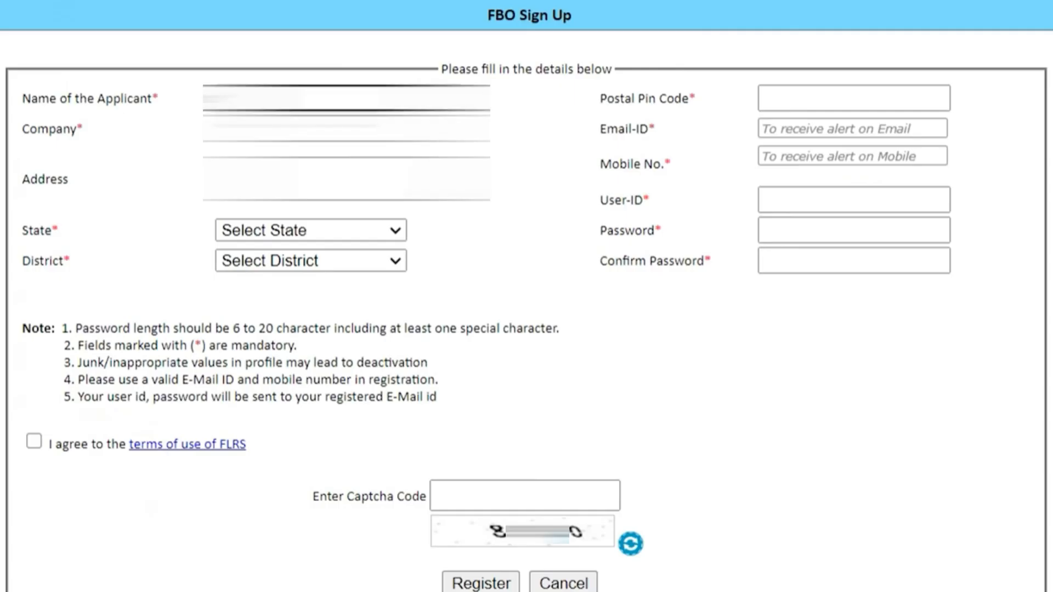
text(......)
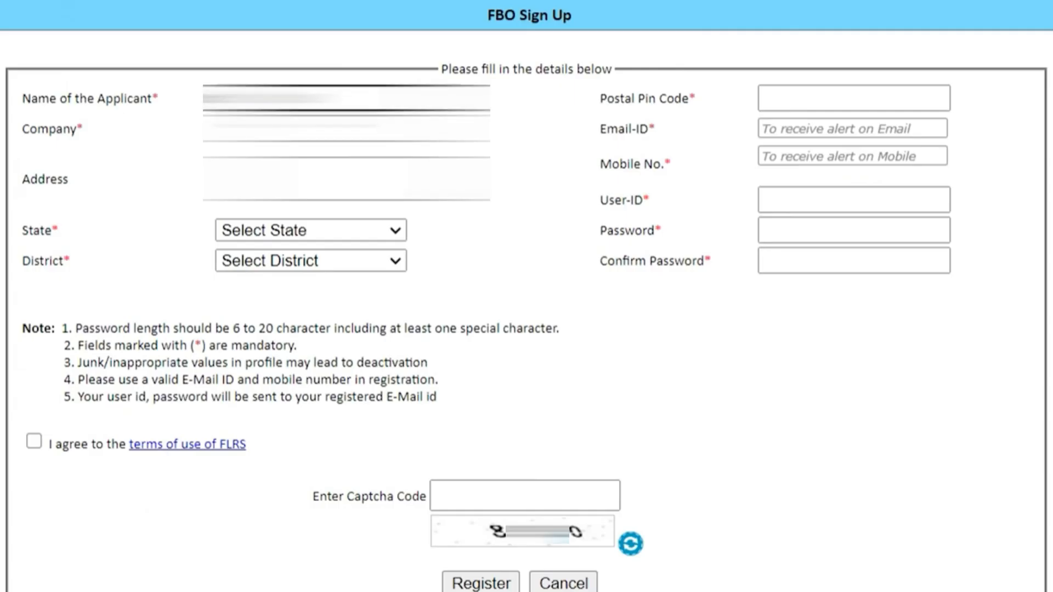
text(......)
click(307, 130)
text(...)
click(303, 177)
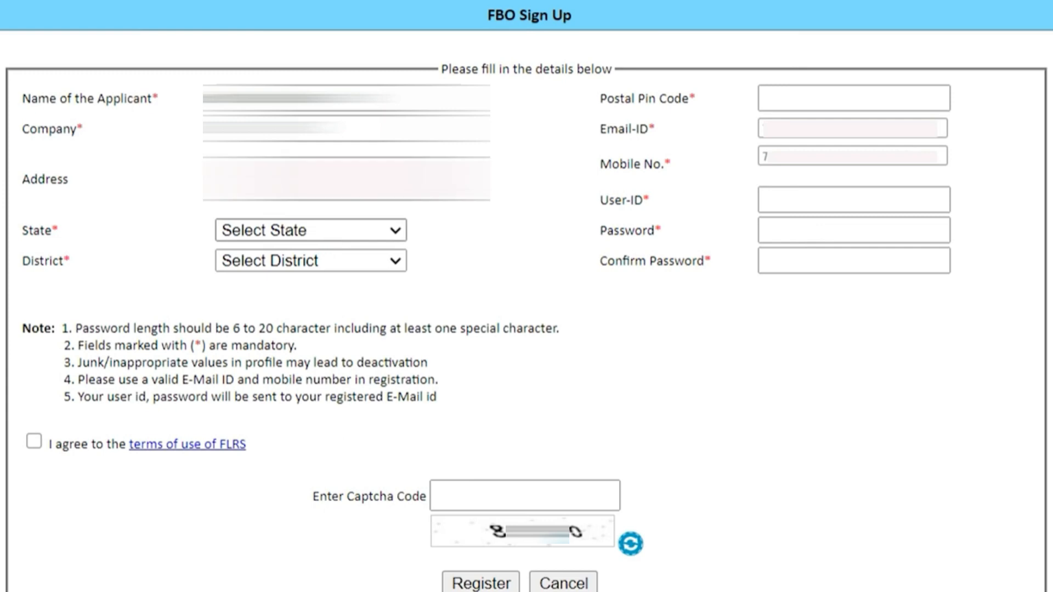
Step: Set the applicant's state to Kerala and the district to Kollam
click(336, 338)
click(363, 257)
click(330, 413)
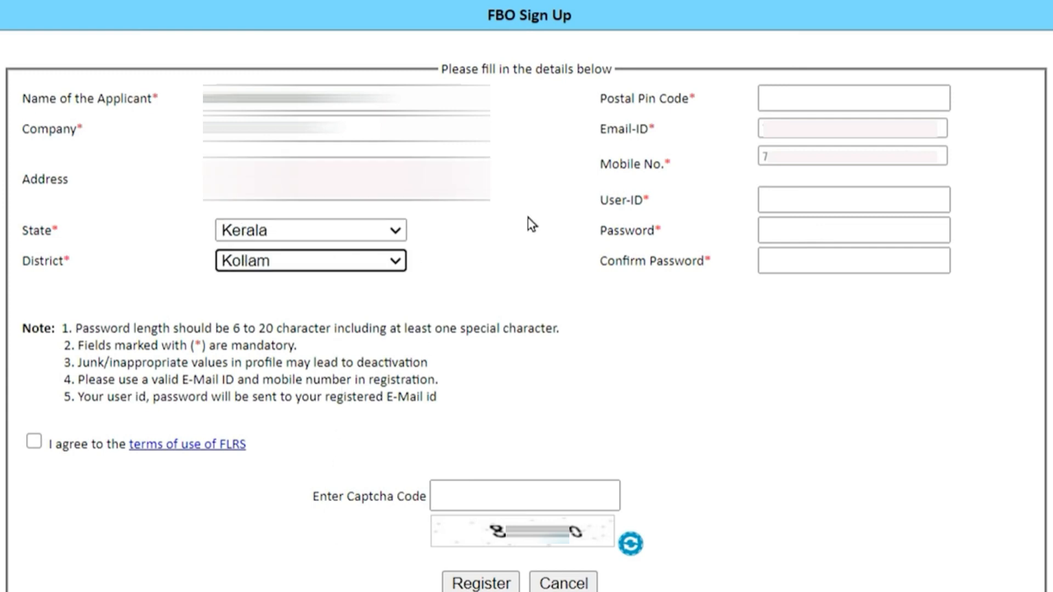
Step: Enter the applicant's postal pin code and the desired user ID for the new account
click(810, 112)
text(•••)
key(Tab)
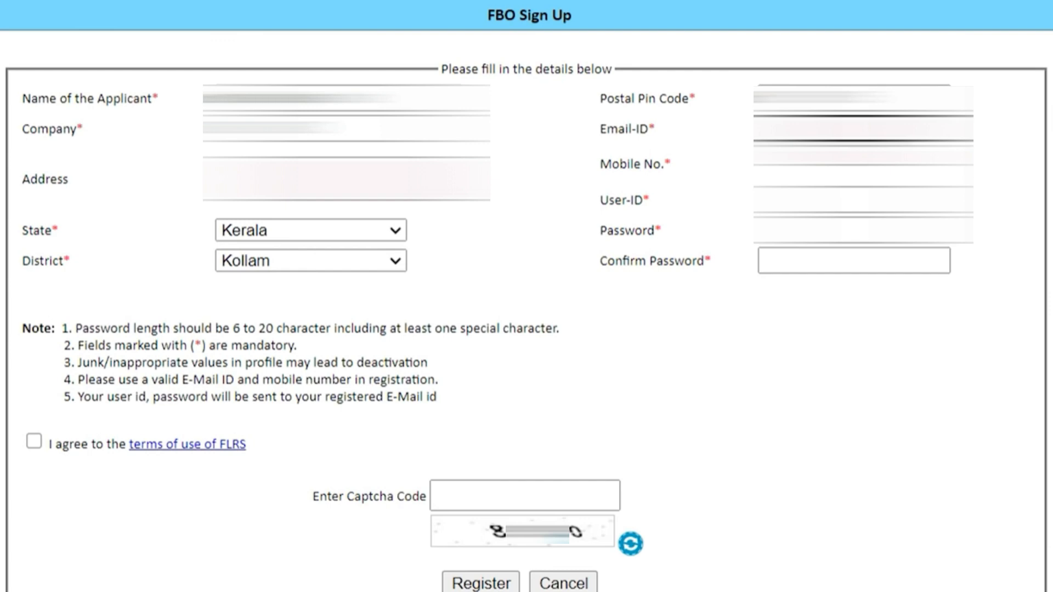
key(Tab)
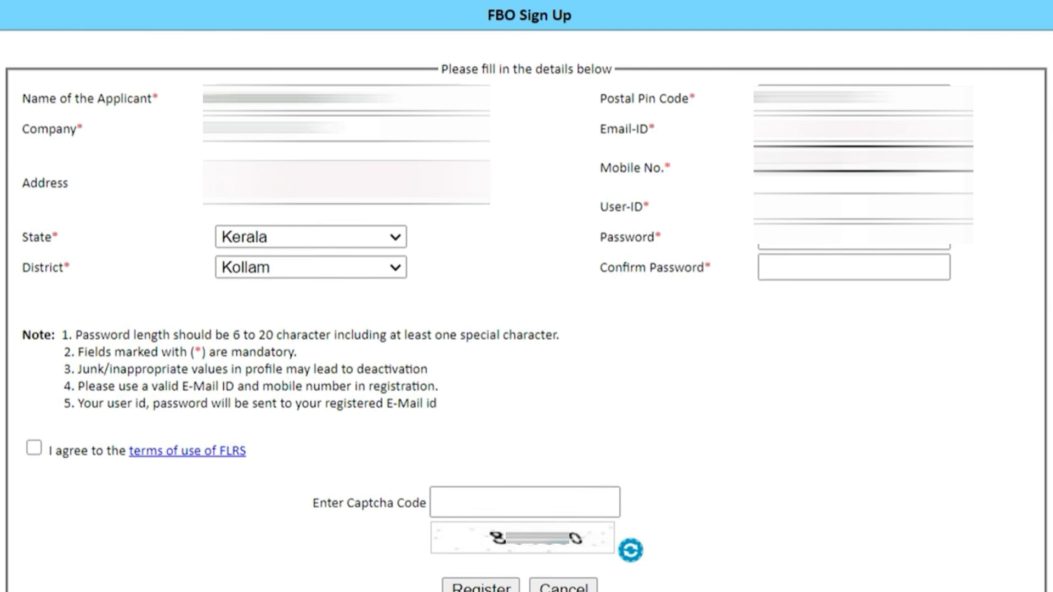
key(Tab)
text(...)
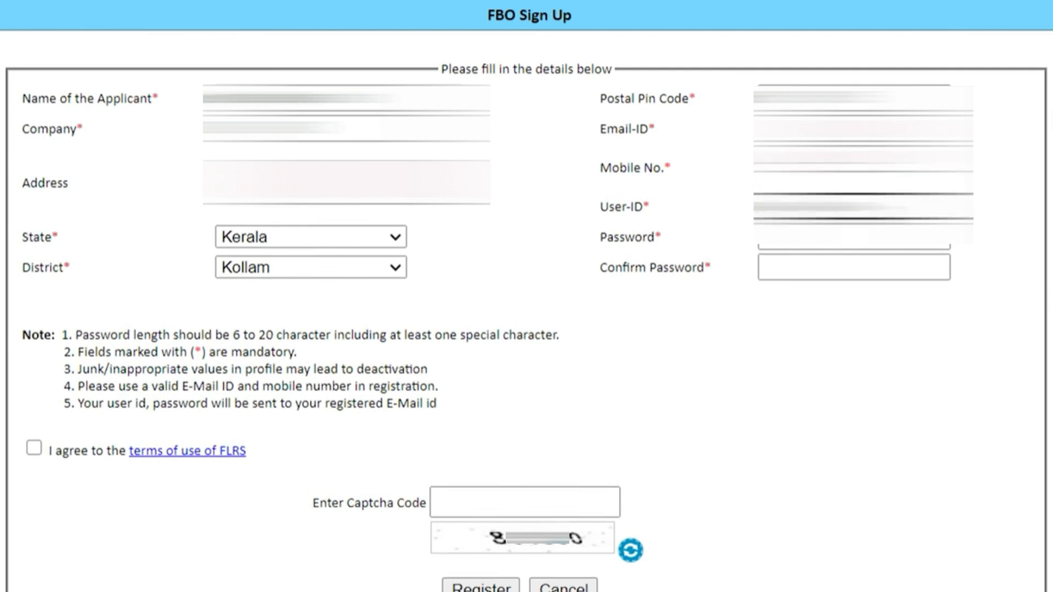
text(...)
key(Tab)
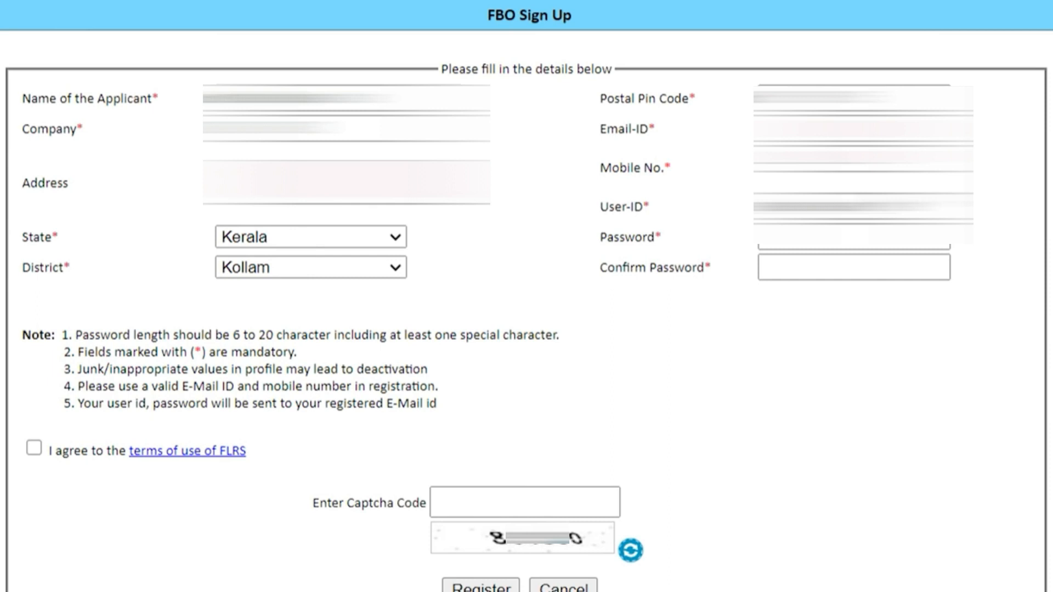
Step: Enter the account password and repeat it in the confirm password field
click(903, 248)
text(••••)
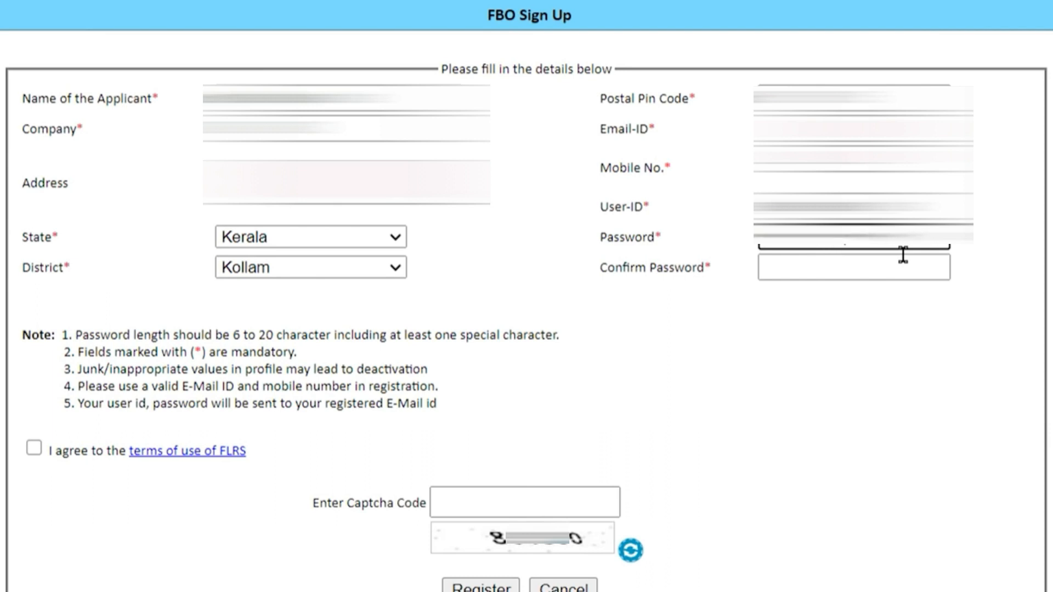
click(865, 285)
text(••••••••••••••••)
click(788, 328)
Step: Agree to the FLRS terms of use, enter the captcha code and register the account
click(34, 449)
click(466, 504)
text(861590)
click(477, 586)
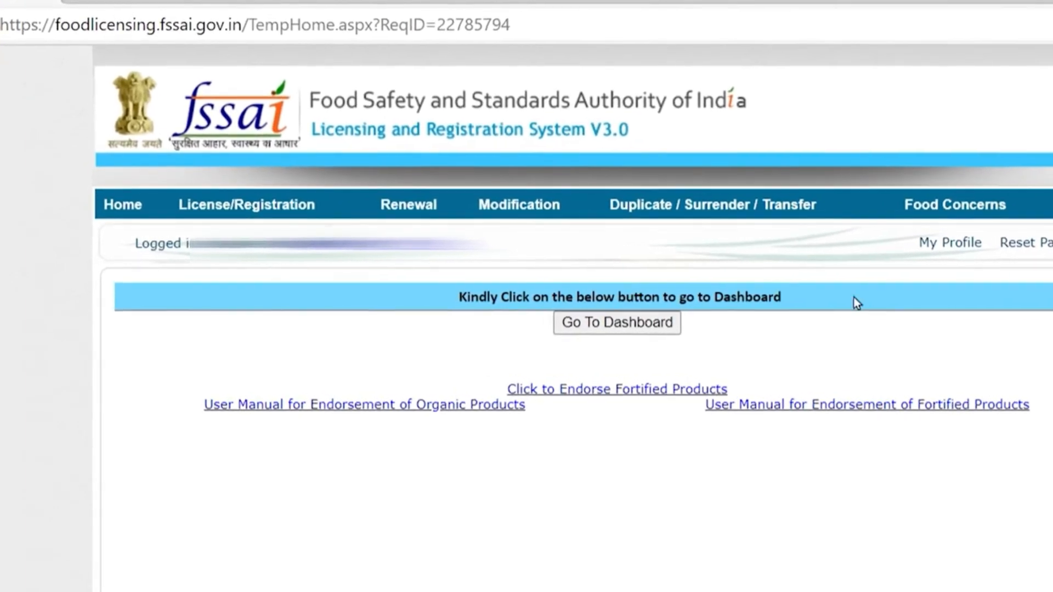
Step: Start a license/registration application, accepting the declaration, with premises in Kerala and answering No to locations in more than one state
mouse_move(253, 213)
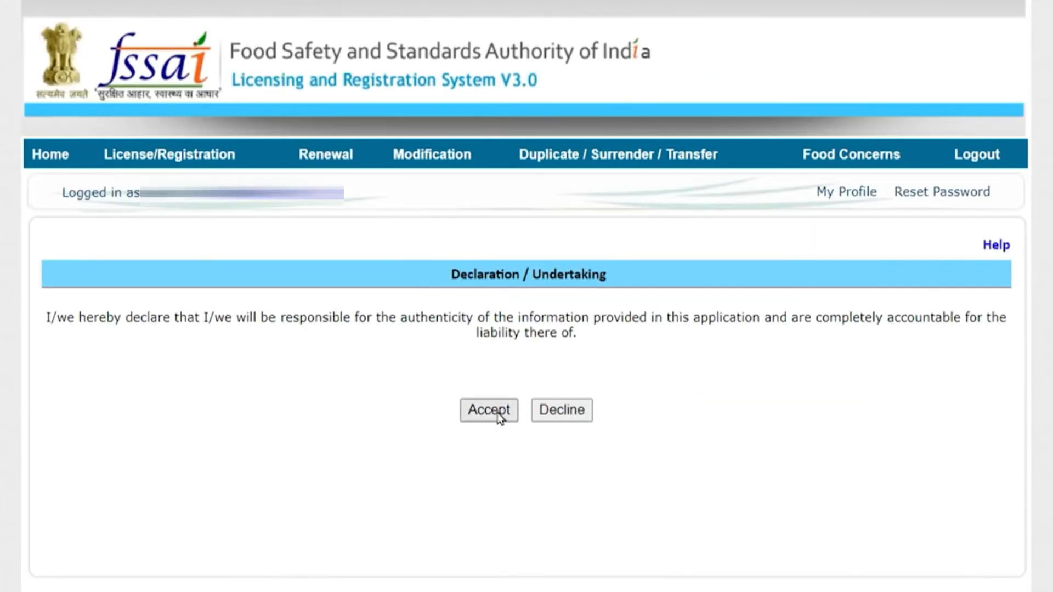
click(499, 415)
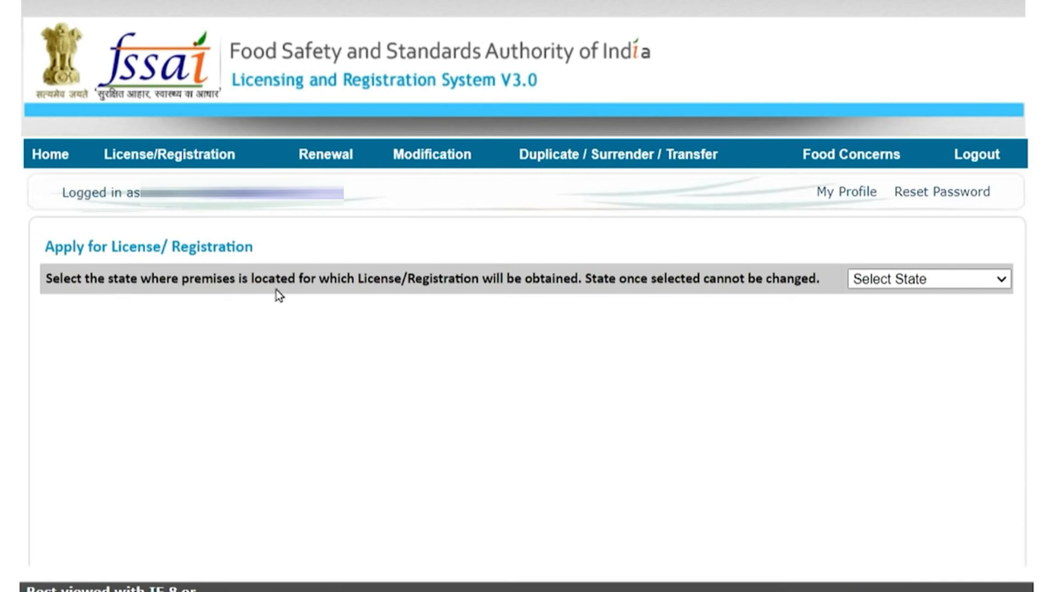
click(929, 279)
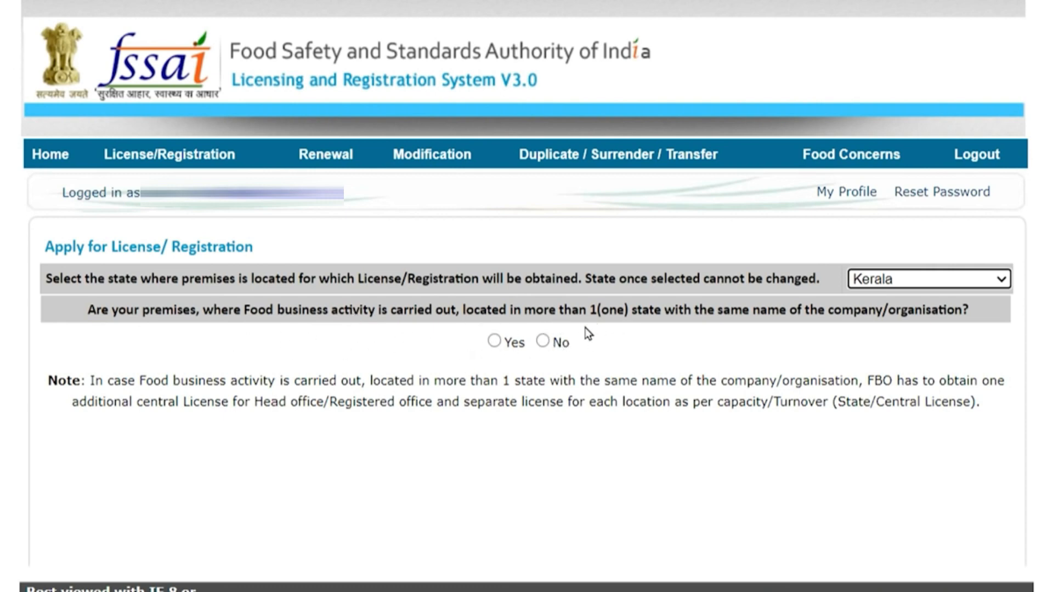
click(550, 343)
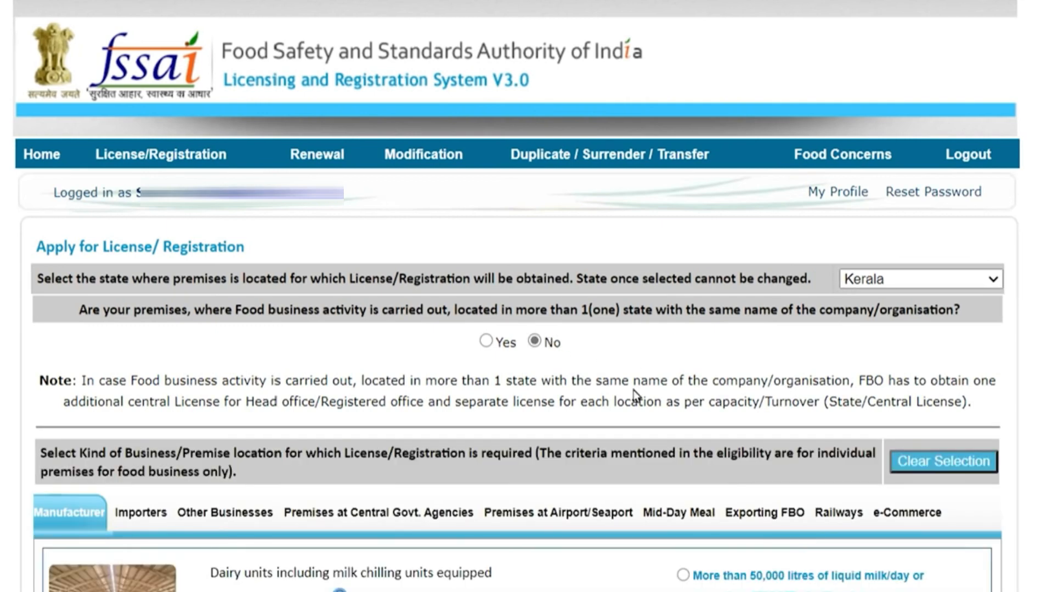
Step: Examine the business kinds and their eligibility criteria under Manufacturer, Importers and Other Businesses
scroll(634, 384, down, 1)
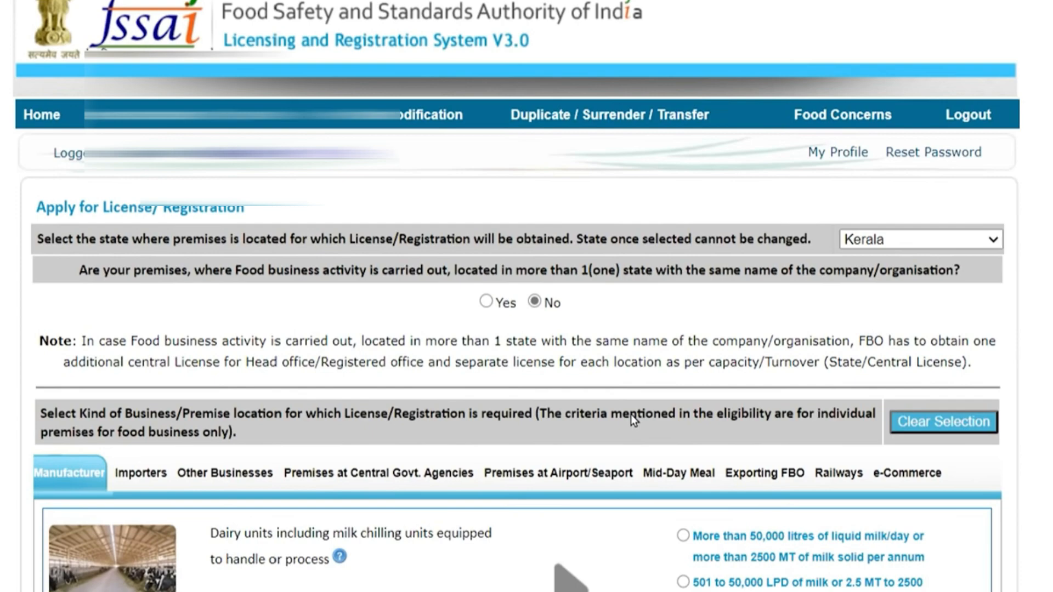
scroll(631, 414, down, 3)
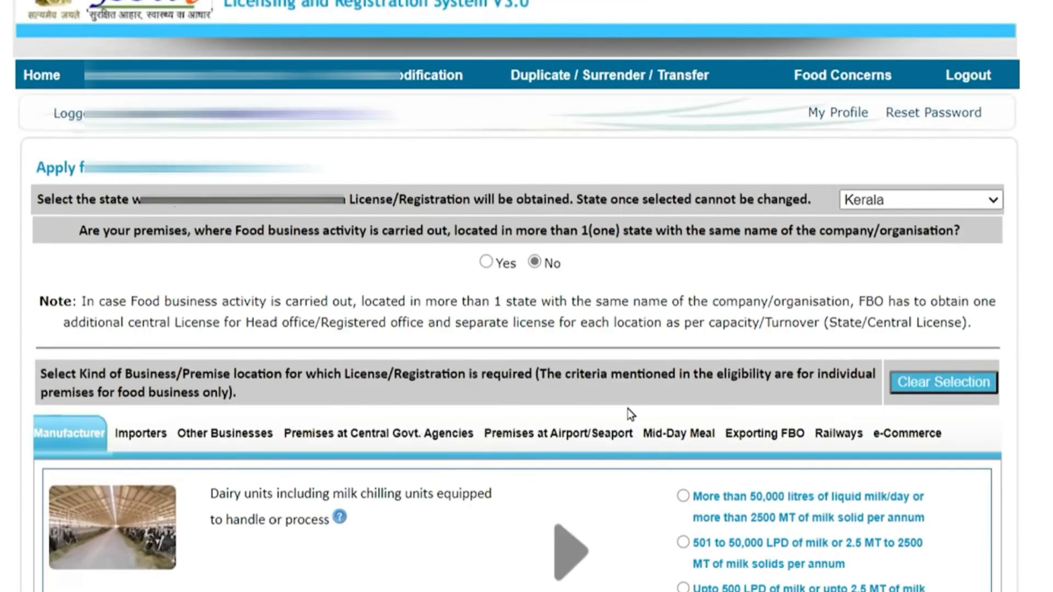
scroll(634, 415, down, 1)
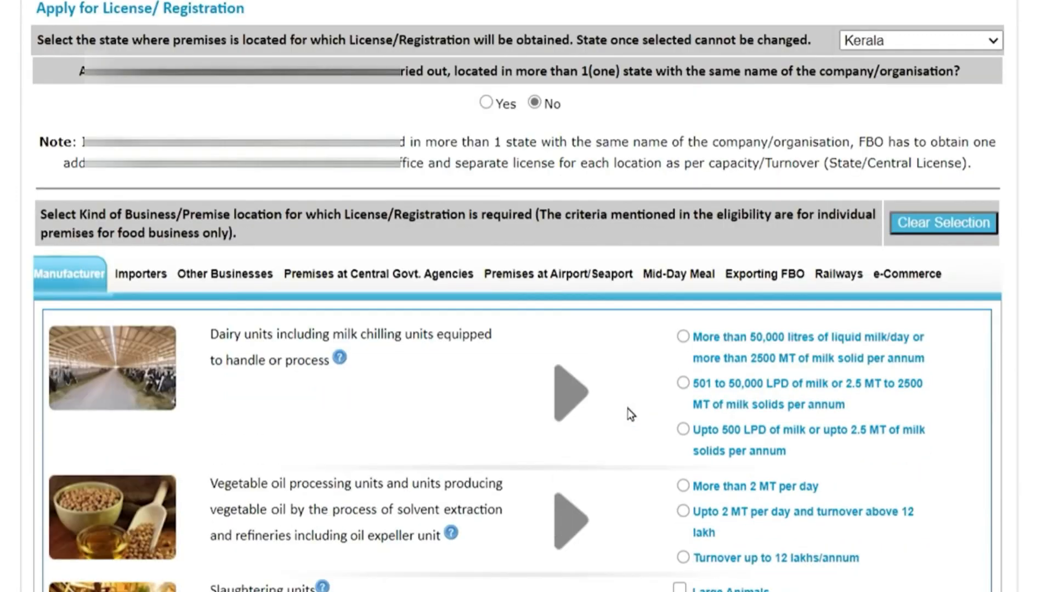
click(160, 275)
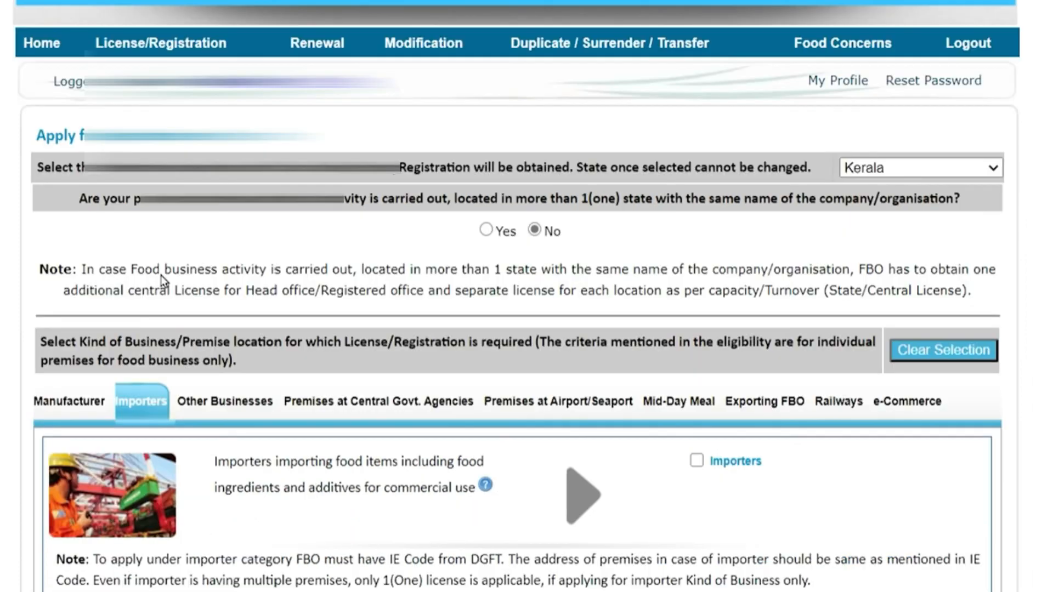
click(219, 405)
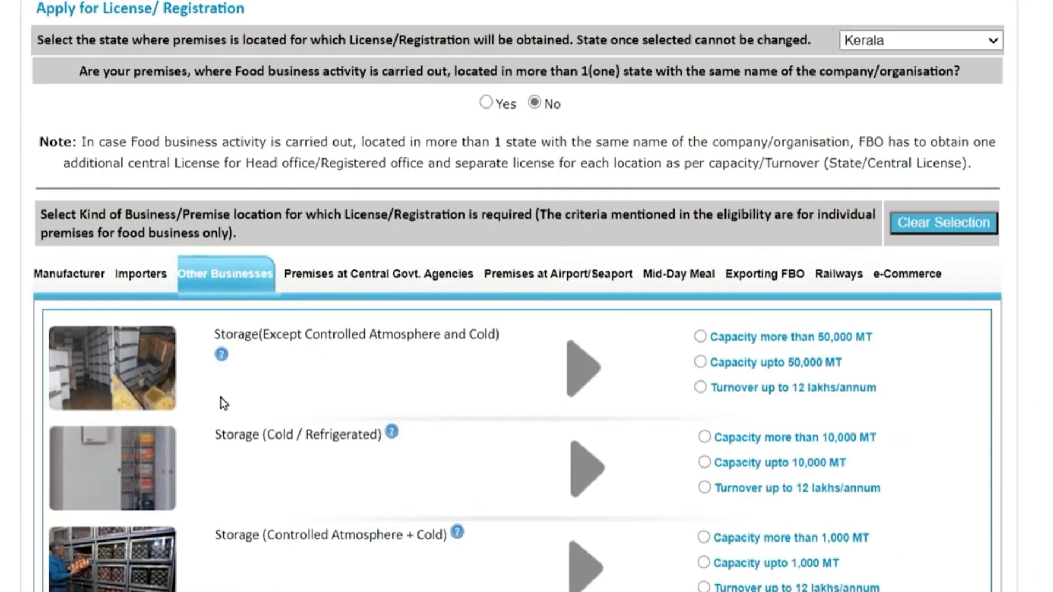
scroll(357, 423, down, 5)
scroll(356, 423, down, 3)
scroll(357, 423, up, 5)
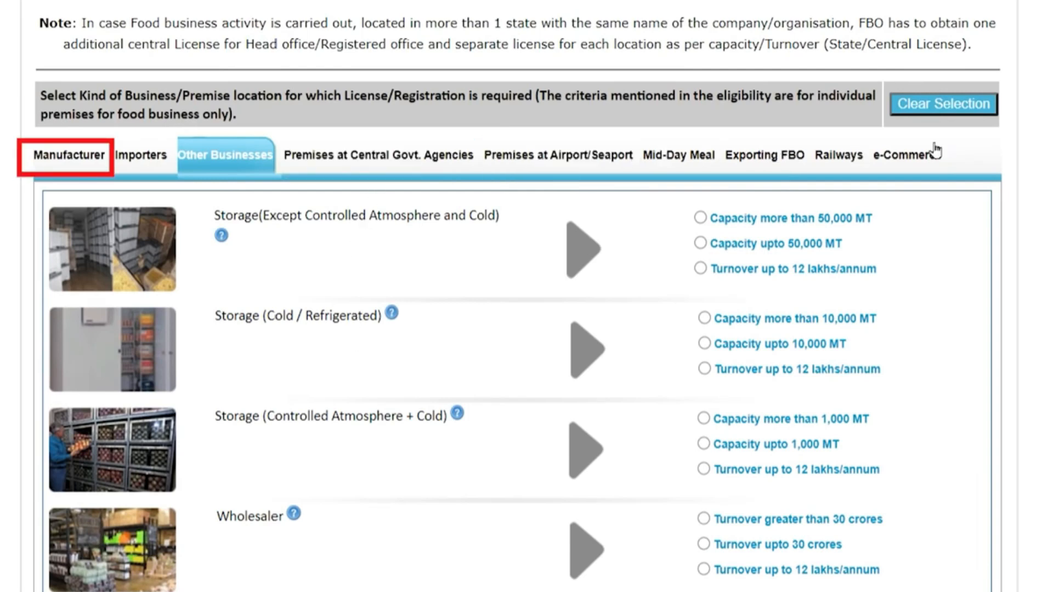
Step: Under Manufacturer, choose turnover not exceeding Rs. 12 lakhs for all food processing units, and open the registration application
click(110, 171)
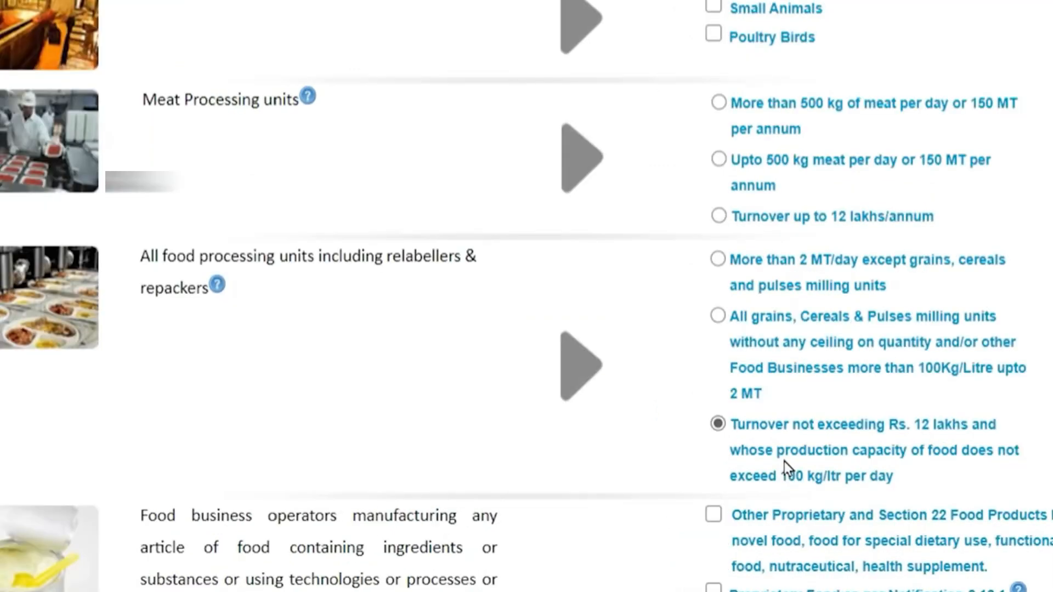
scroll(746, 493, down, 2)
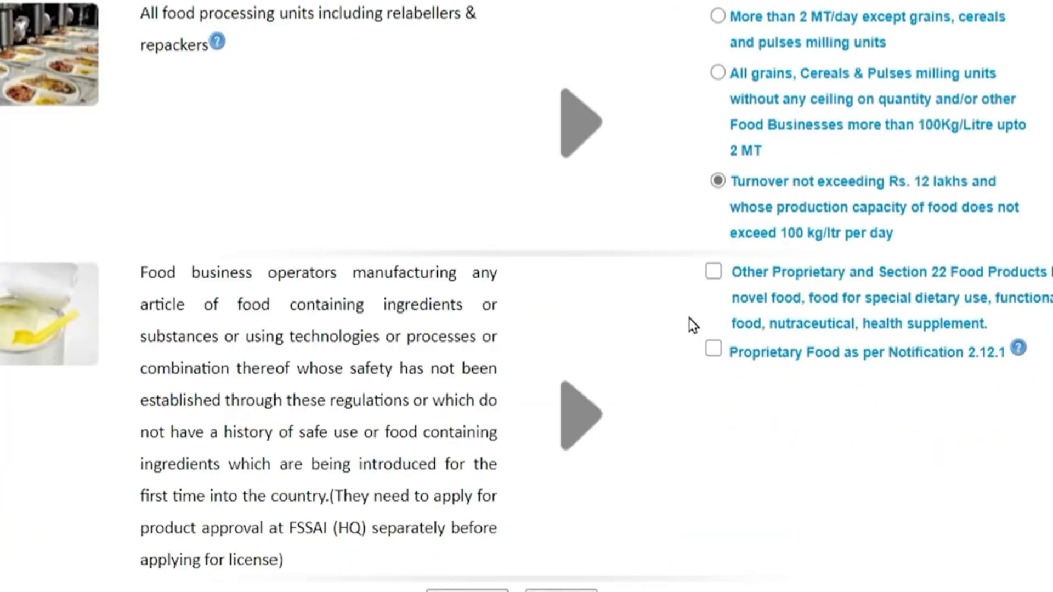
scroll(691, 324, down, 4)
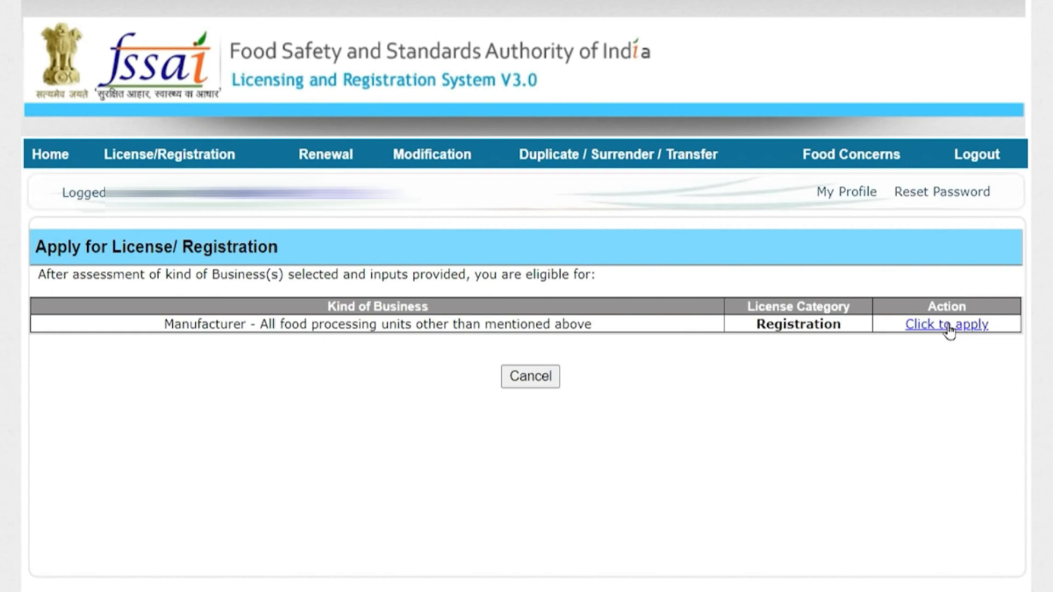
click(948, 326)
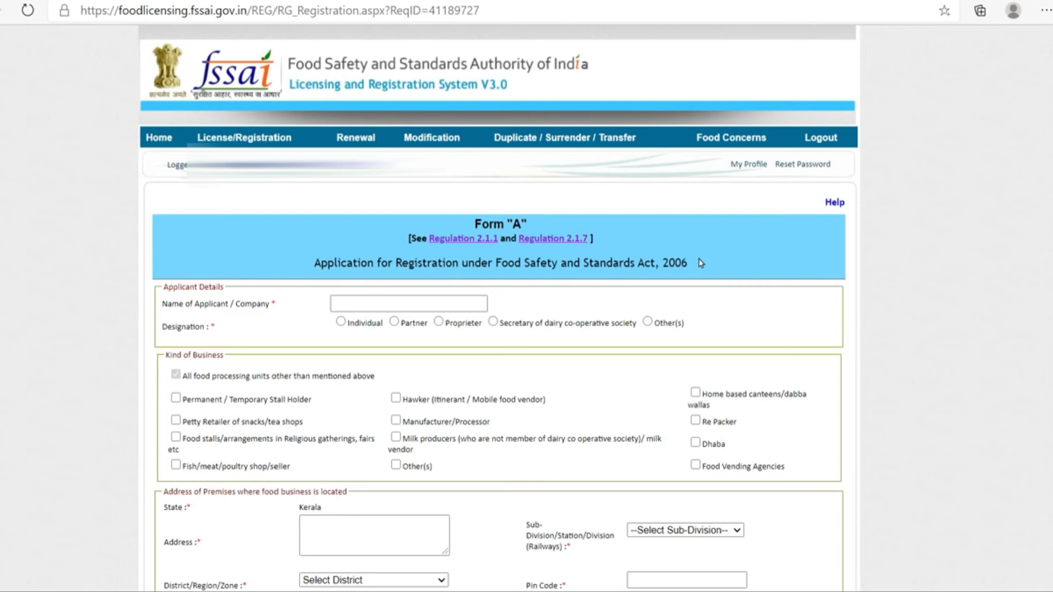
Step: Enter the applicant or company name in Form "A" and set the designation to Individual
click(420, 307)
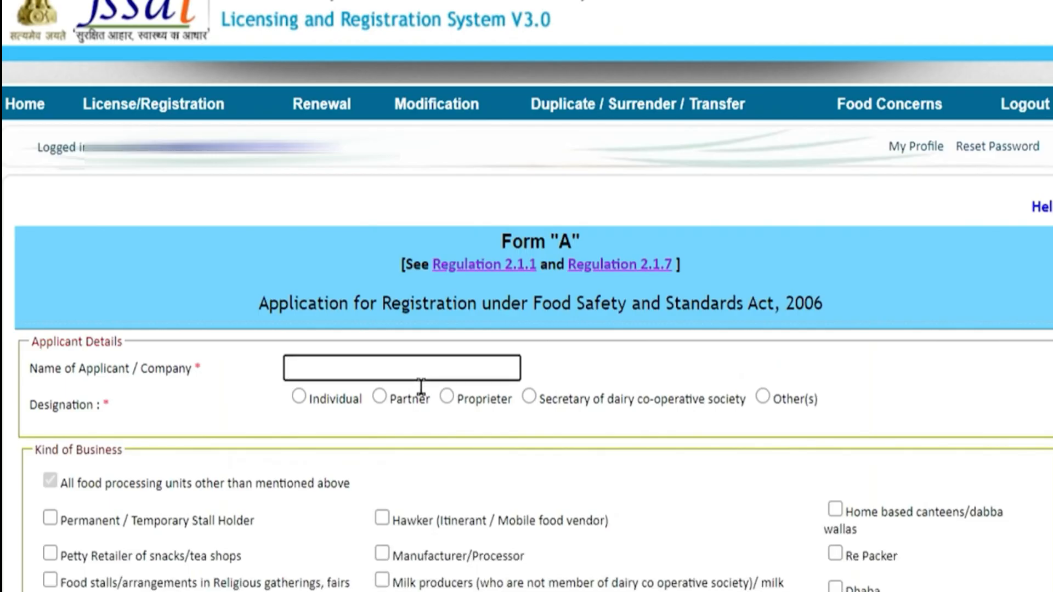
text(Y)
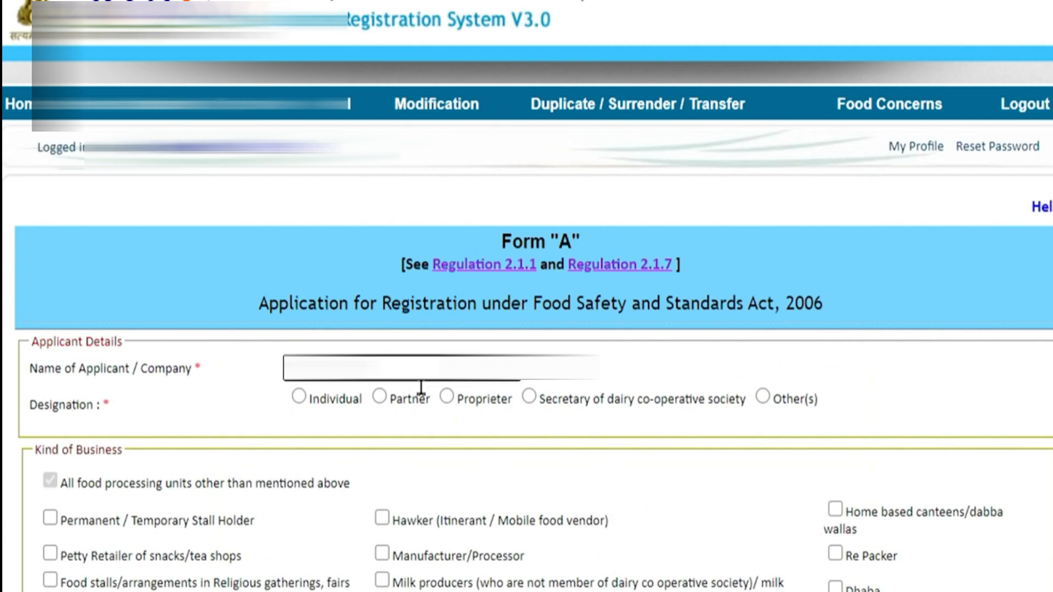
text(o)
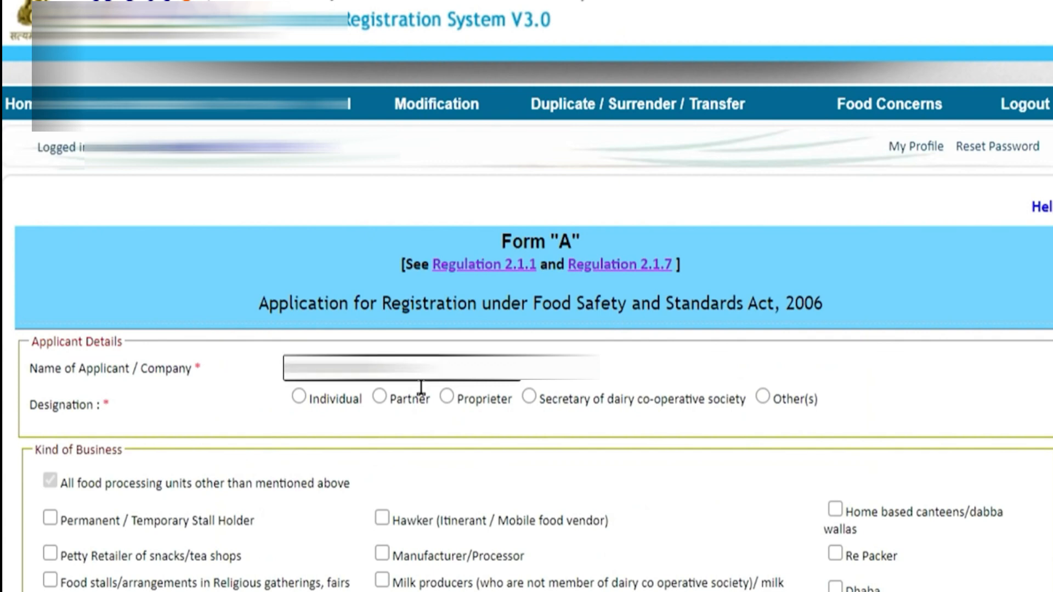
click(314, 402)
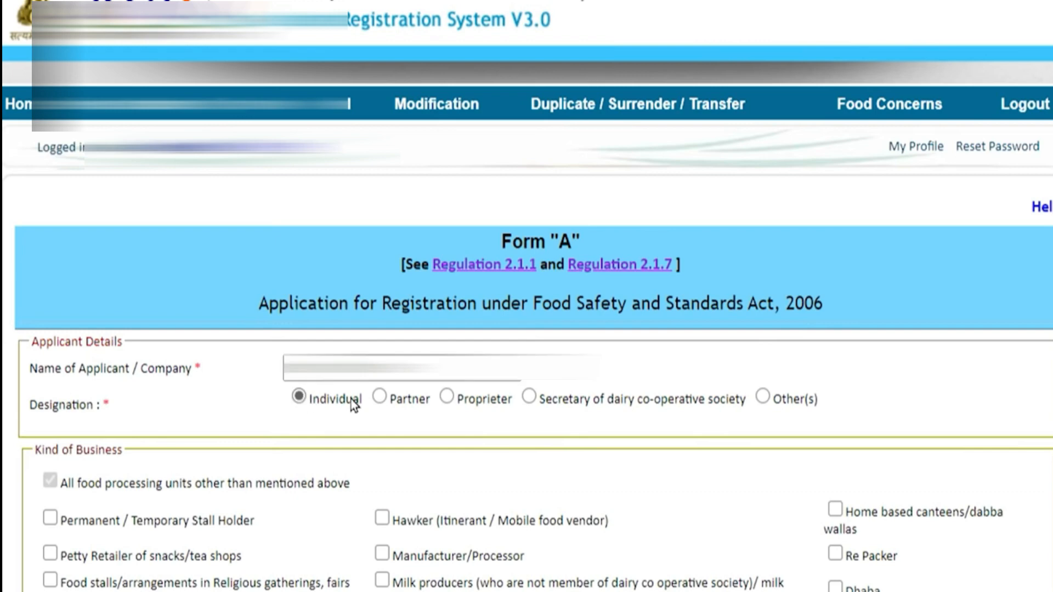
Step: Enter the address of the premises where the food business is located
scroll(538, 384, down, 3)
scroll(539, 385, down, 2)
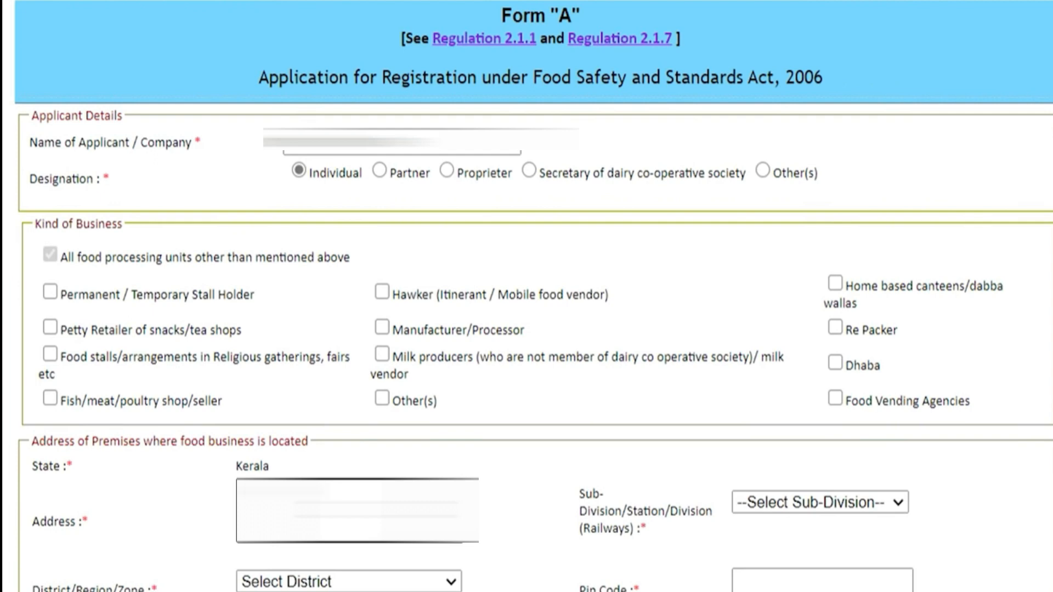
text(...)
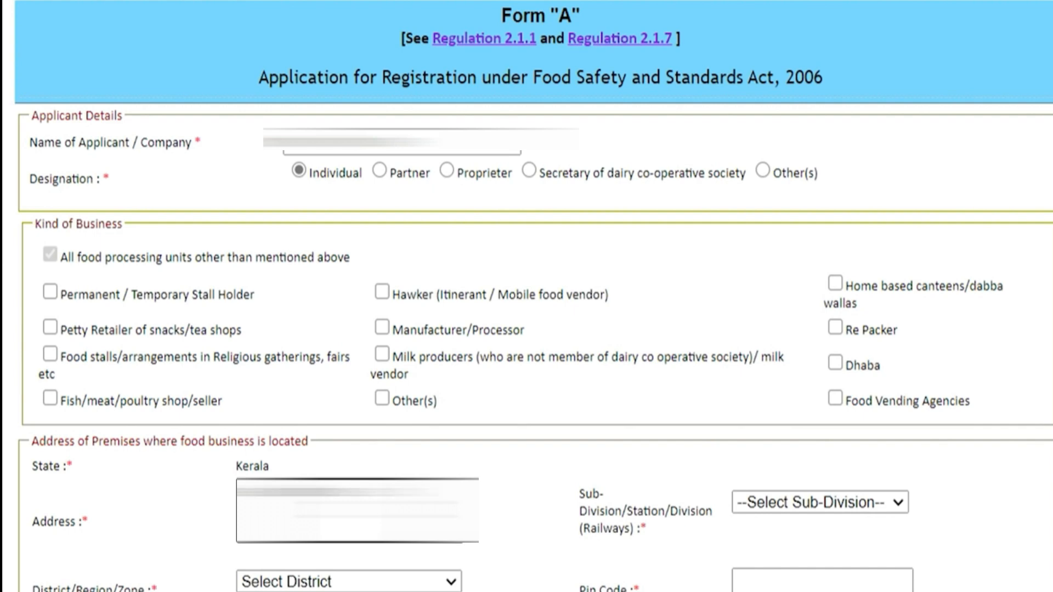
text(...)
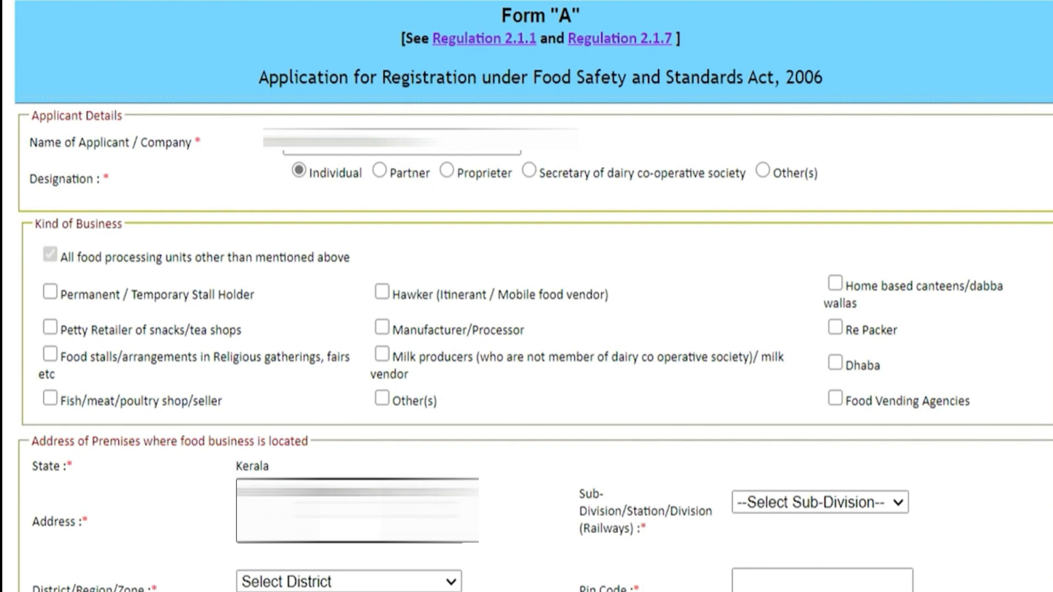
text(...)
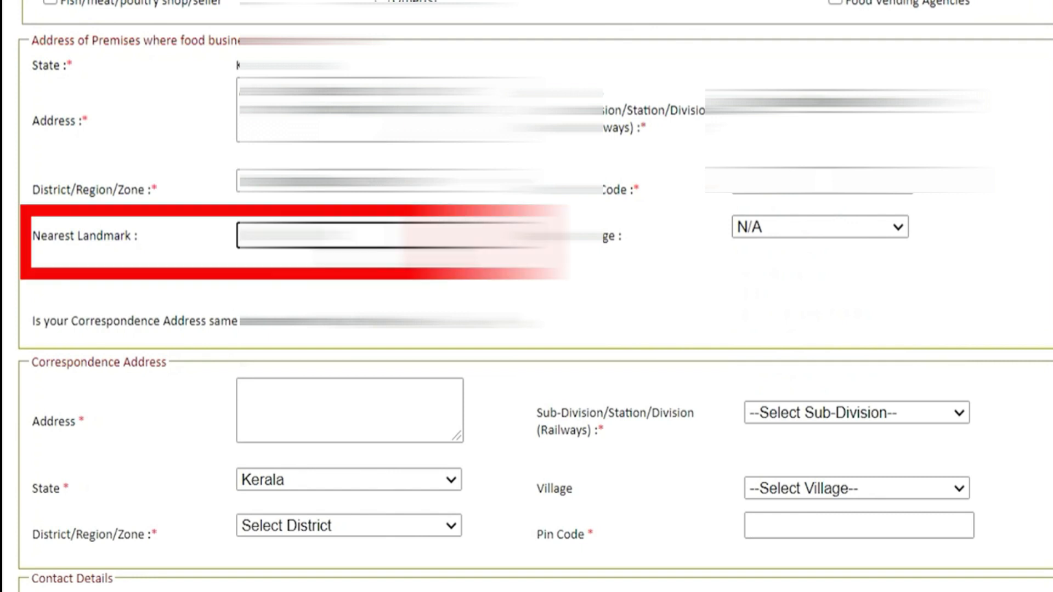
Step: Enter the nearest landmark and the pin code of the food business premises
text(......)
click(575, 291)
click(802, 198)
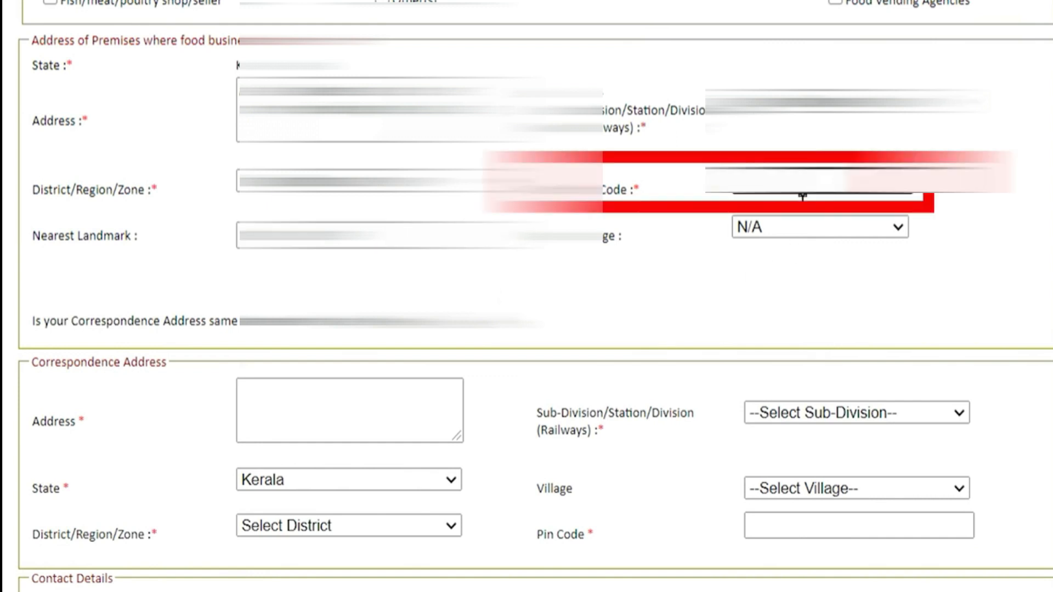
text(...)
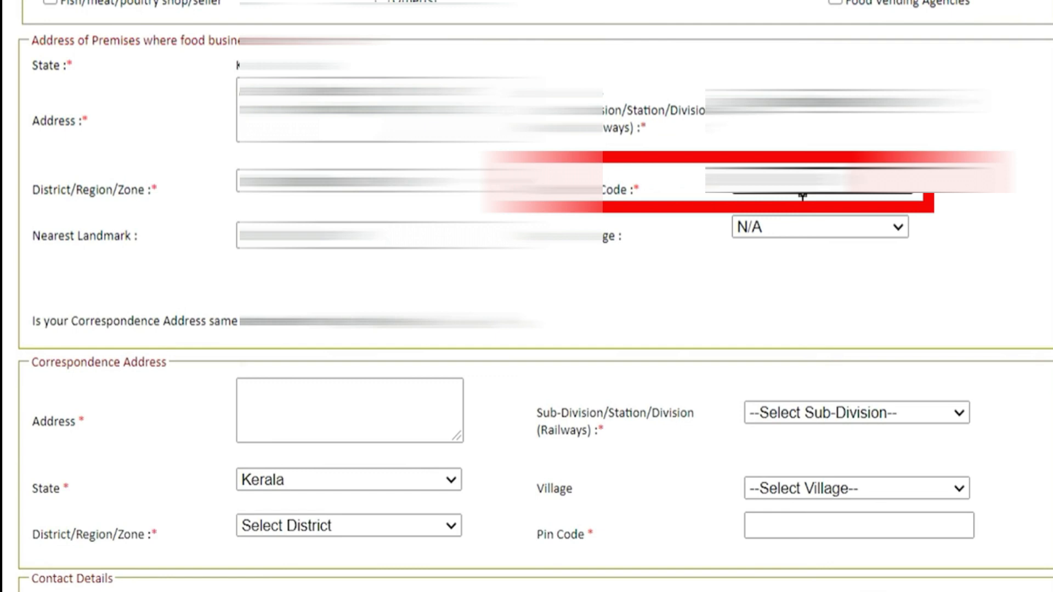
scroll(803, 196, down, 1)
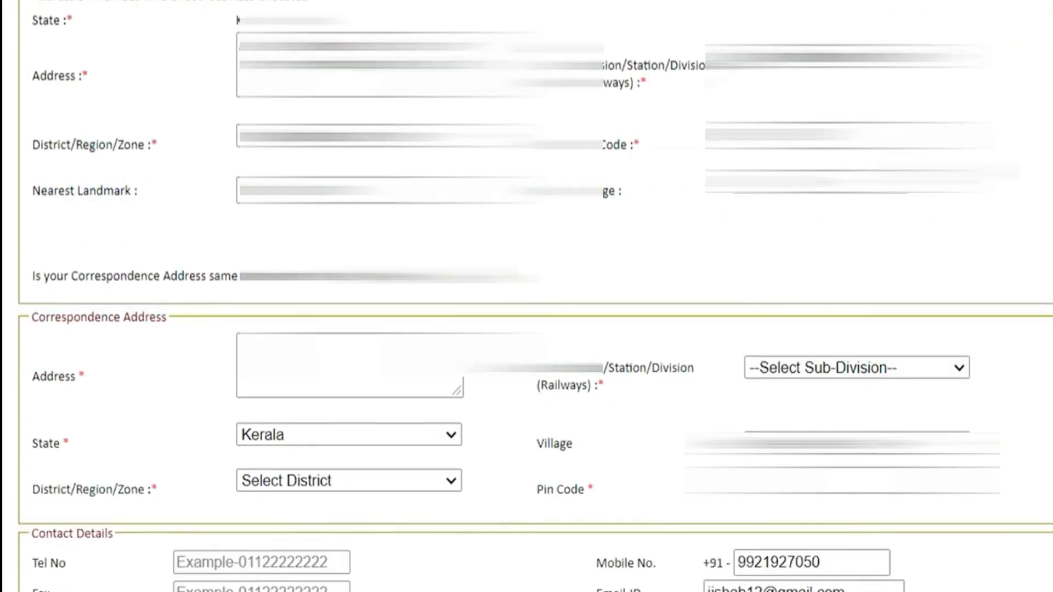
Step: Add the food category 07 - Bakery products and upload Photo.jpg as the photo in the personal identification details
scroll(526, 296, down, 2)
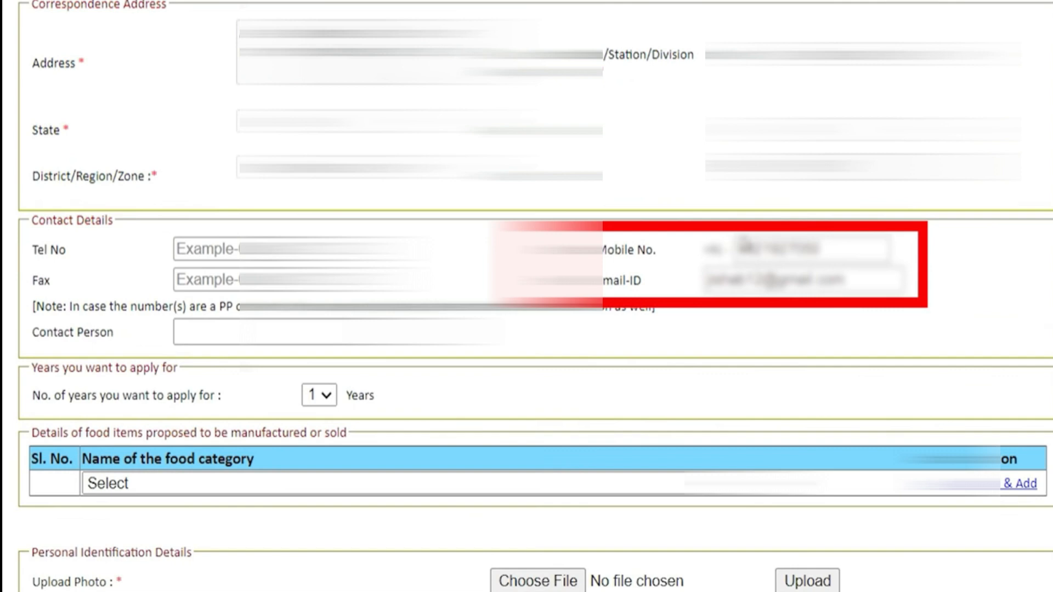
scroll(761, 256, down, 2)
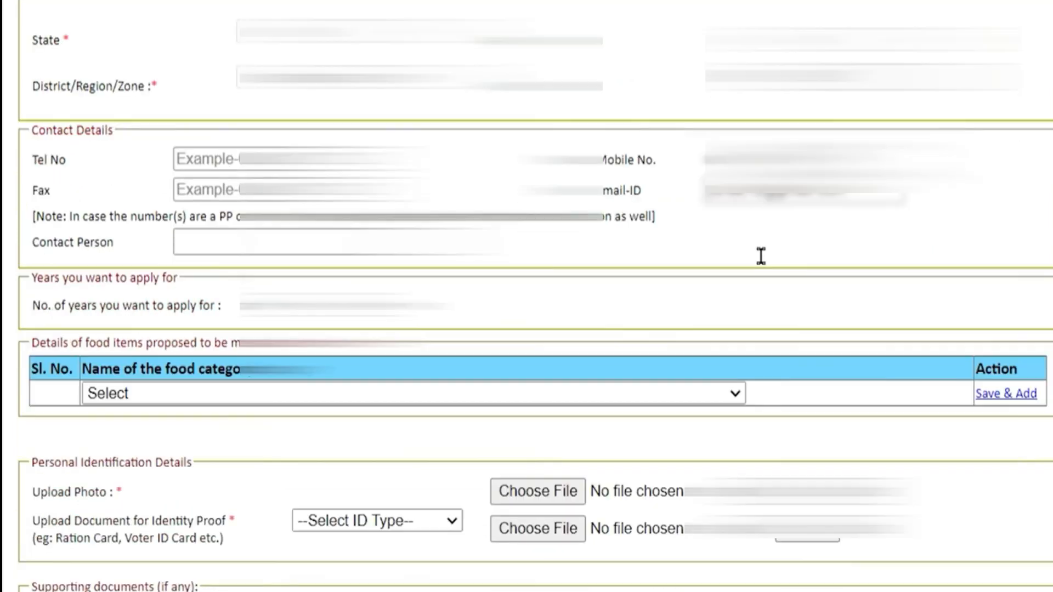
scroll(761, 256, down, 1)
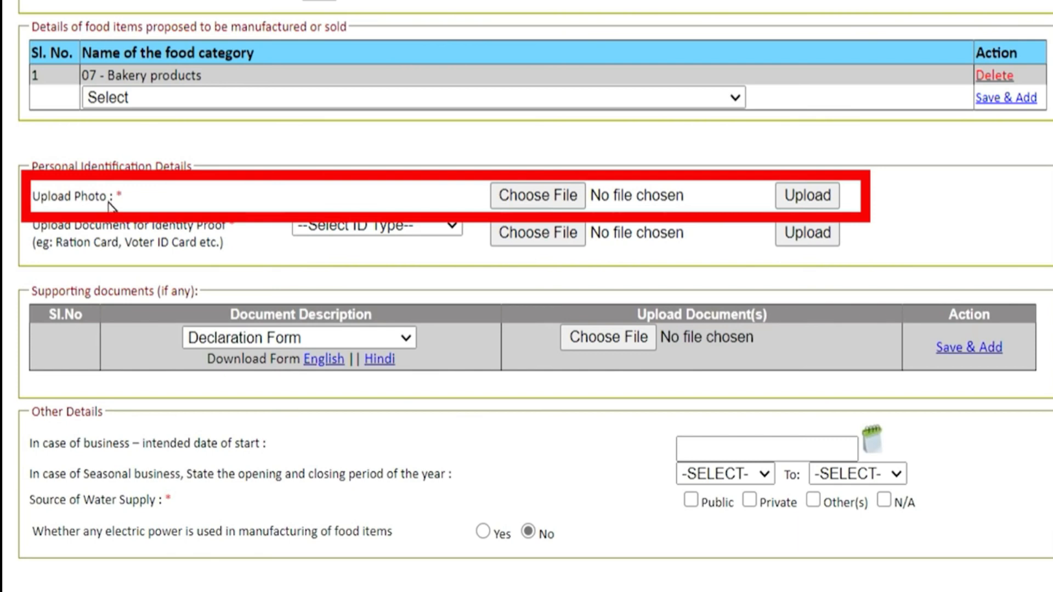
mouse_move(557, 197)
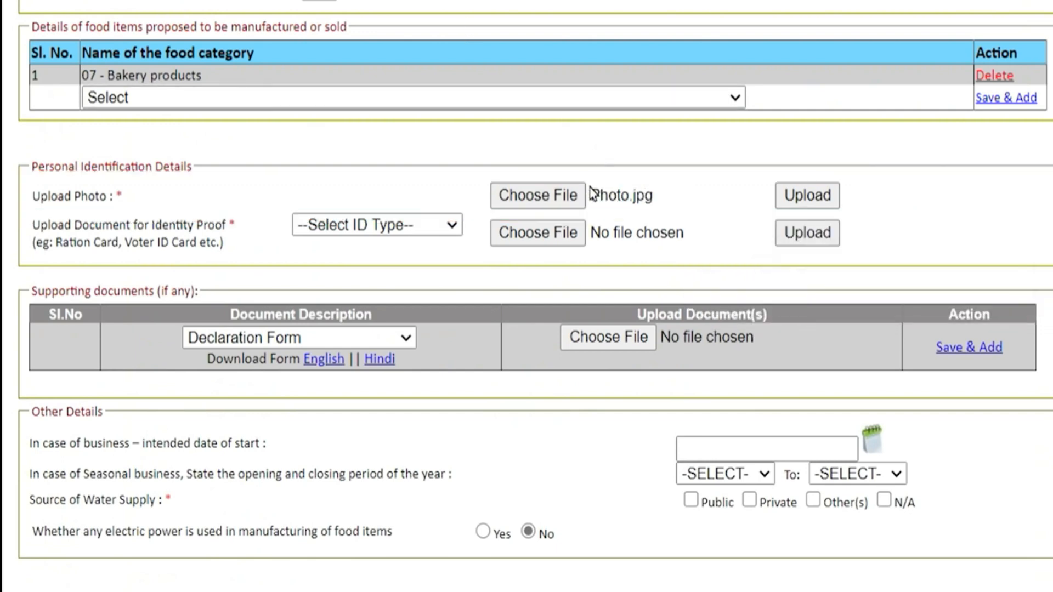
click(801, 203)
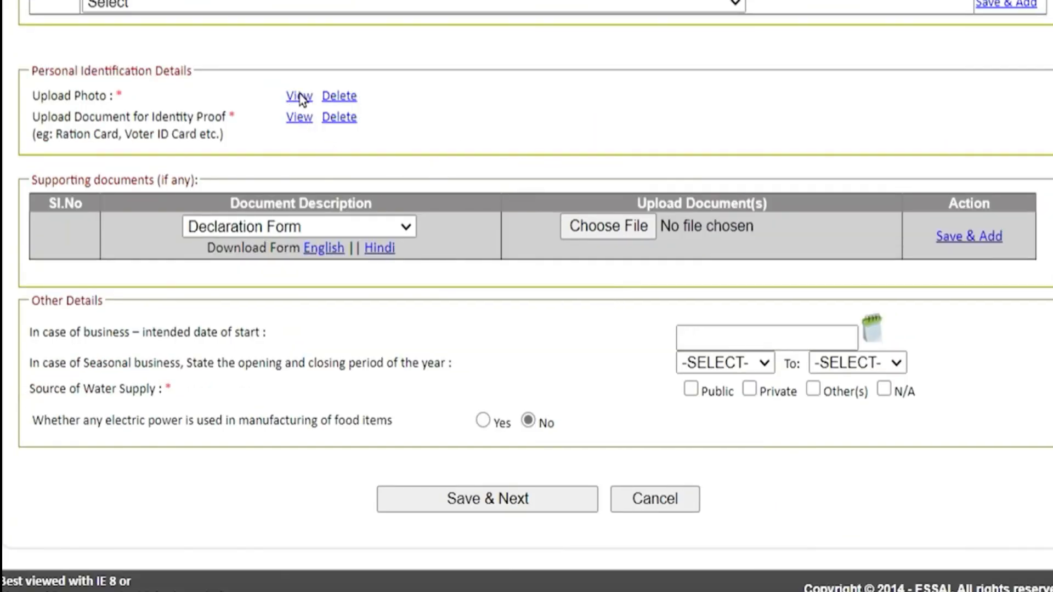
Step: Choose Declaration Form as the supporting document description and download its English version
click(299, 228)
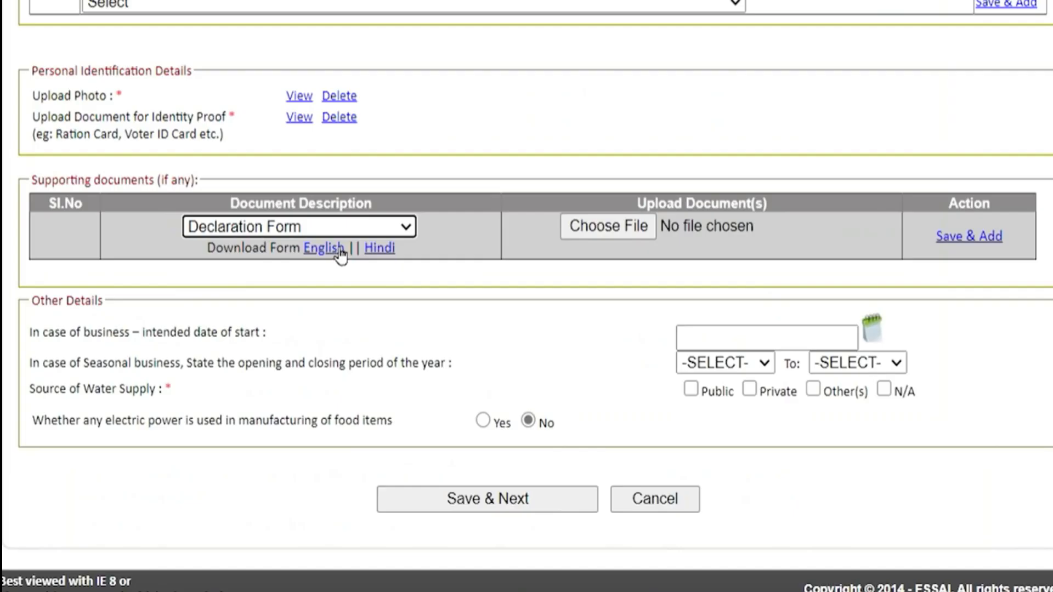
click(340, 250)
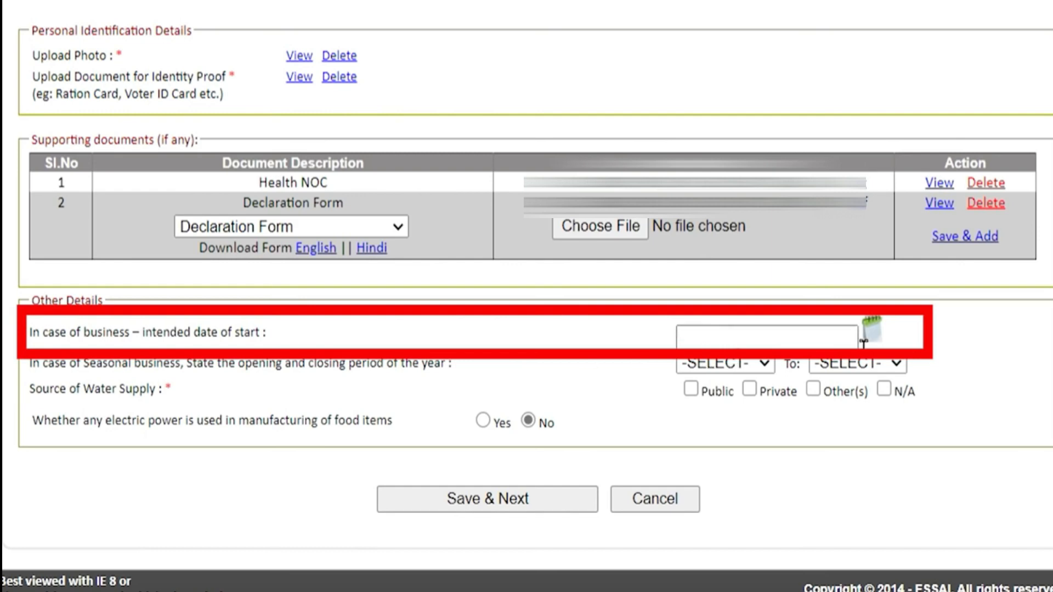
Step: Set the intended date of start to 01/08/2020 and mark the source of water supply as Private
click(876, 330)
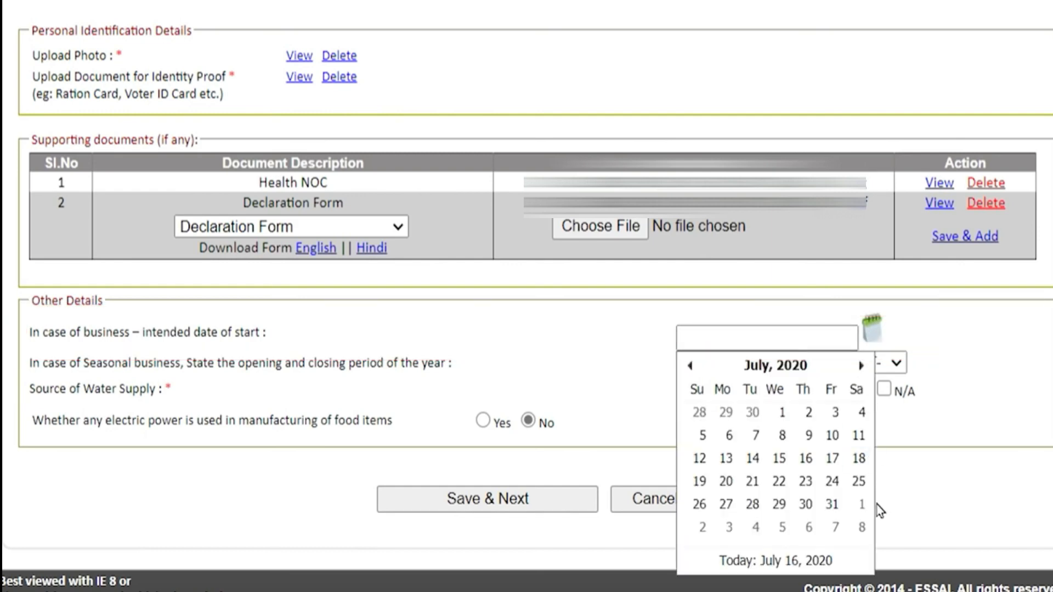
click(862, 504)
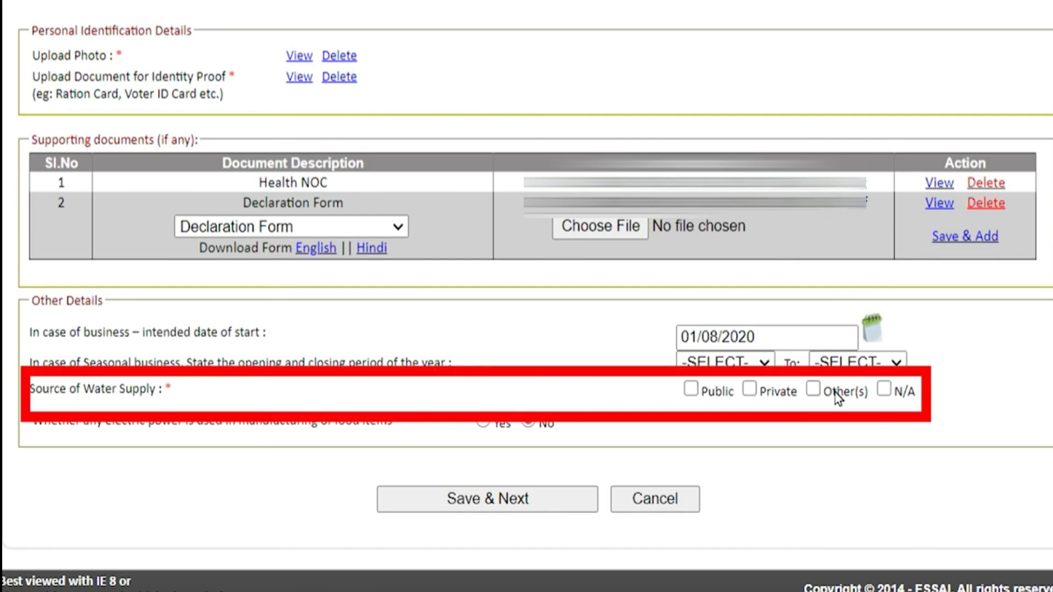
click(751, 390)
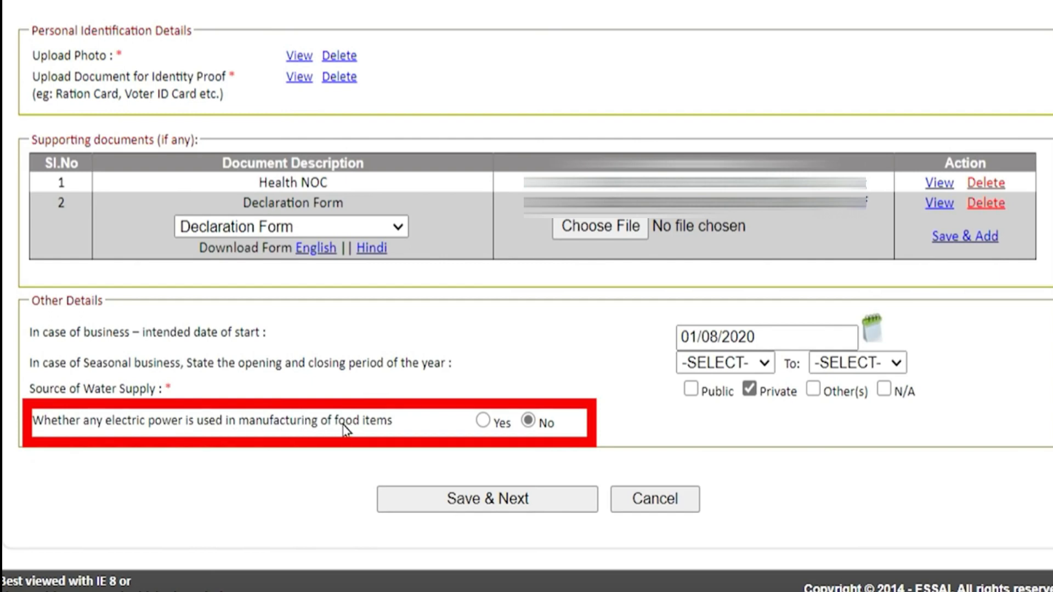
Step: Declare electric power use in manufacturing with a sanctioned load of 300, and save the form to continue
click(483, 420)
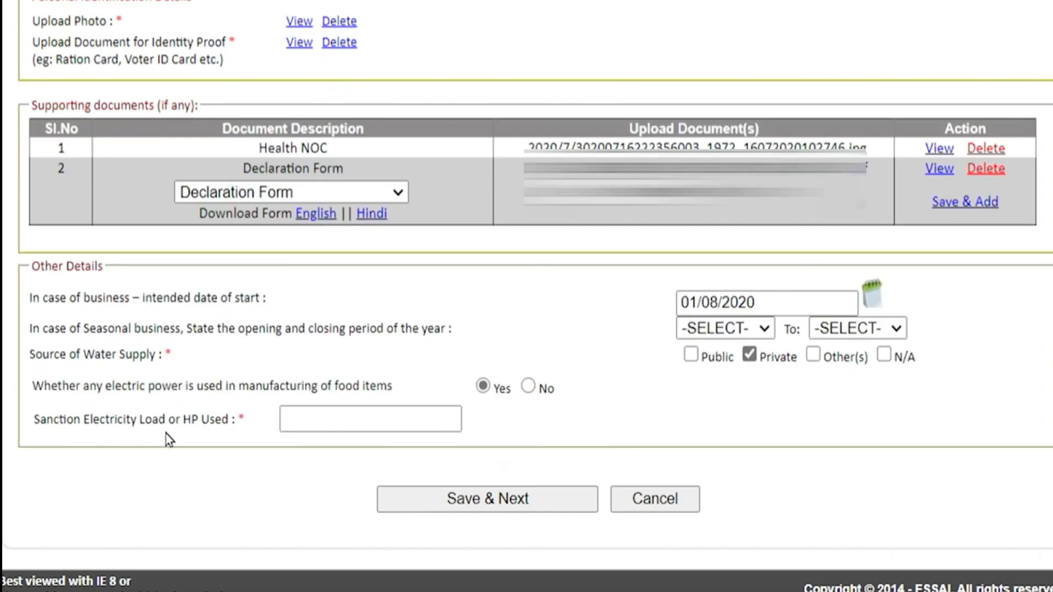
click(319, 430)
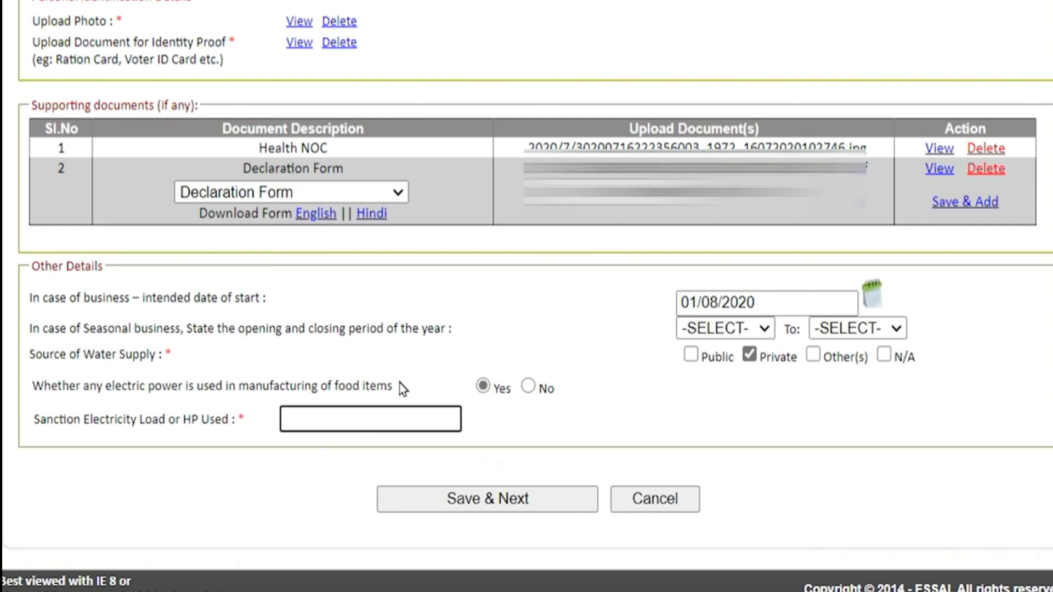
text(300)
click(509, 315)
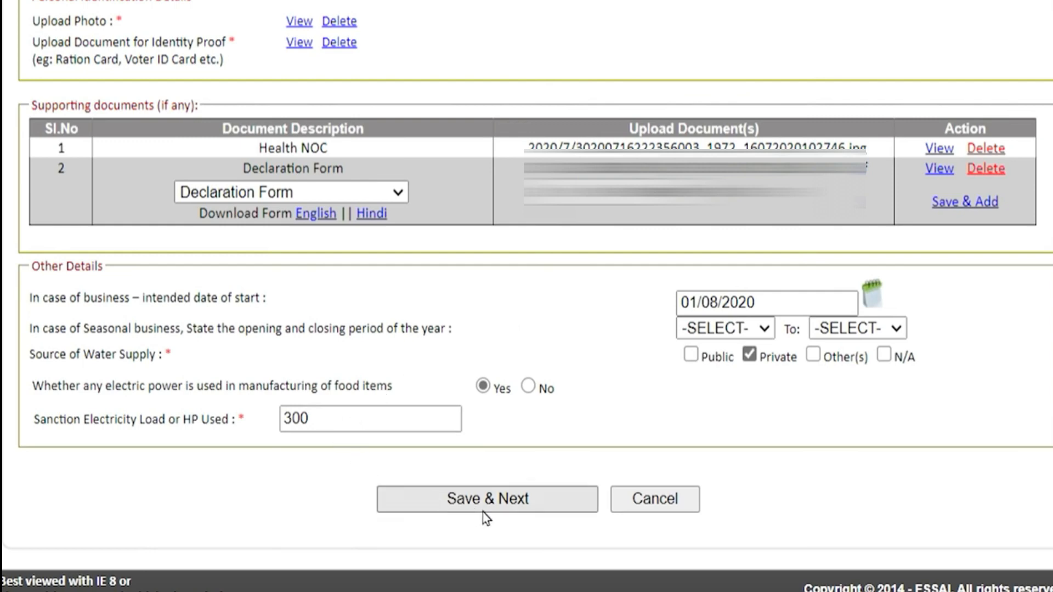
click(492, 500)
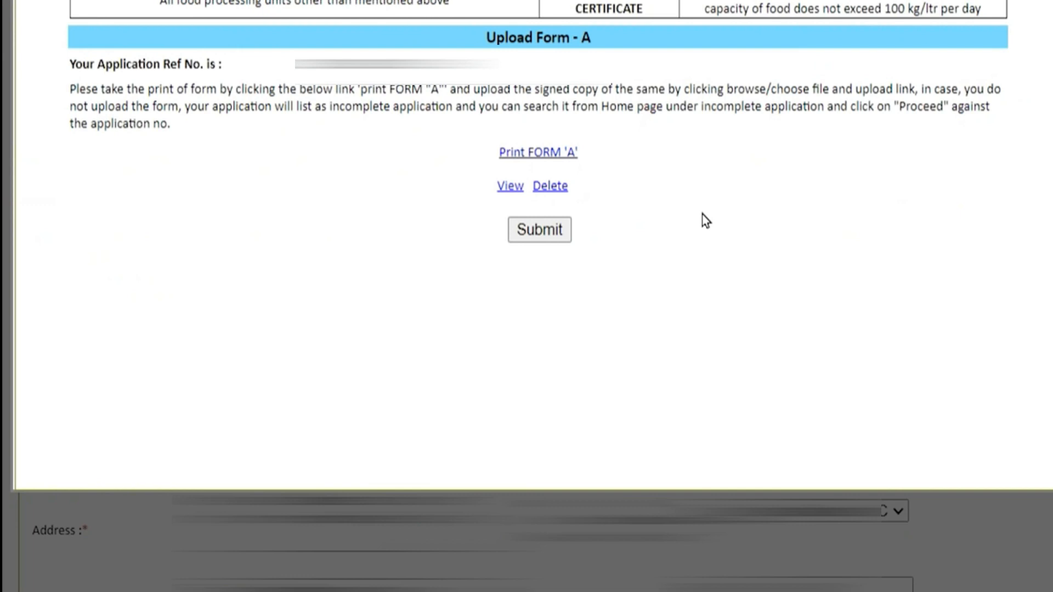
Step: Submit the uploaded Form A, pay the license fee online through RazorPay, and close the application acknowledgement
click(543, 230)
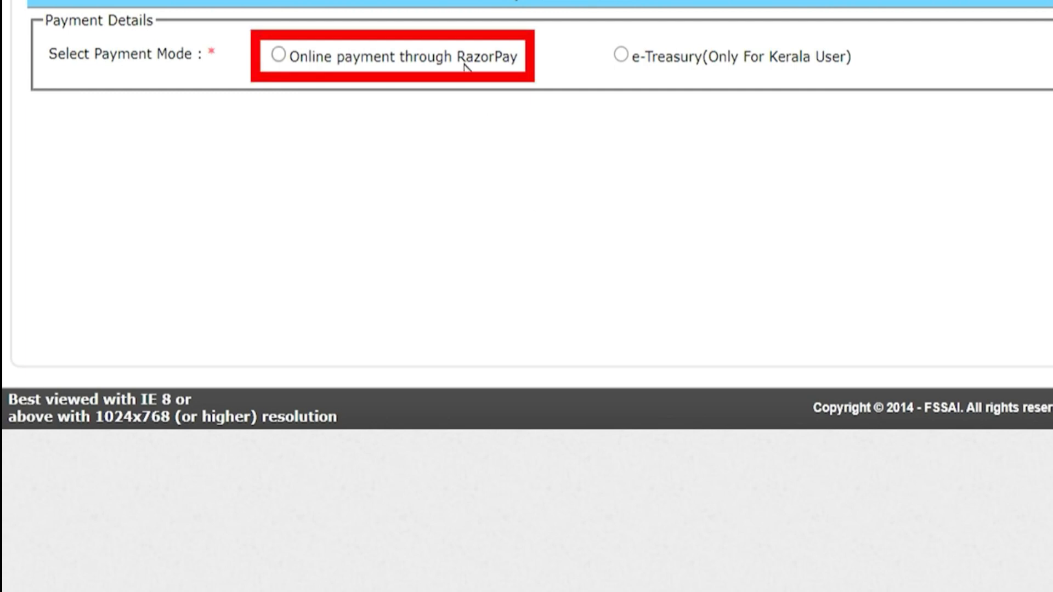
click(279, 55)
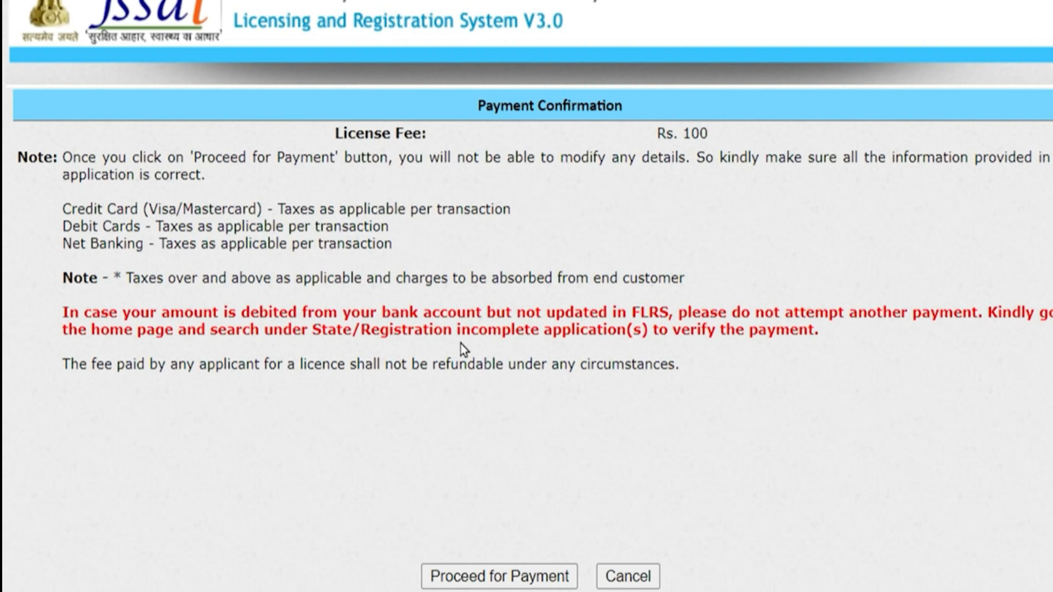
click(512, 577)
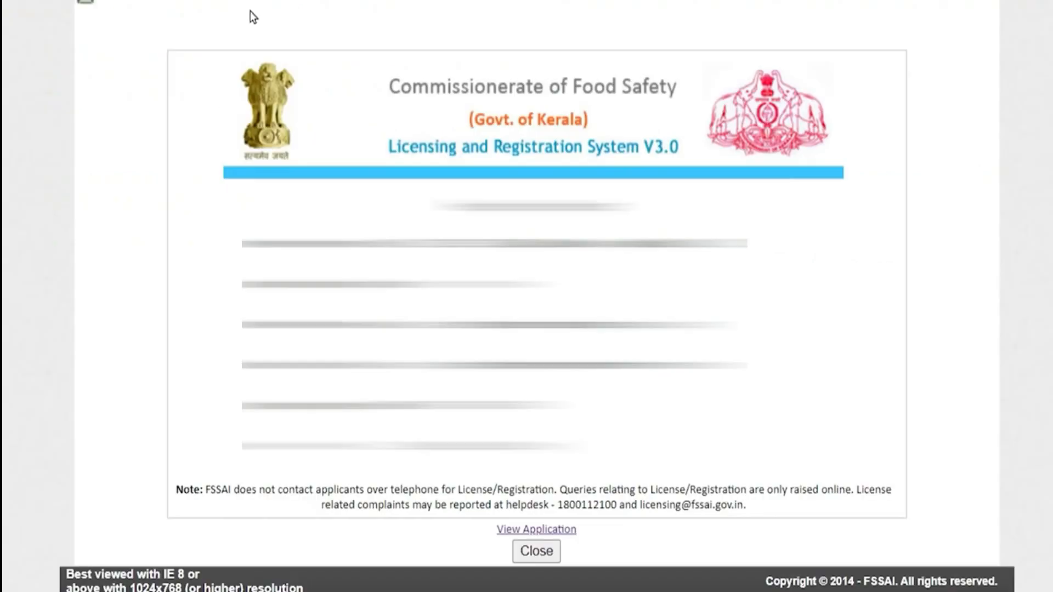
click(552, 552)
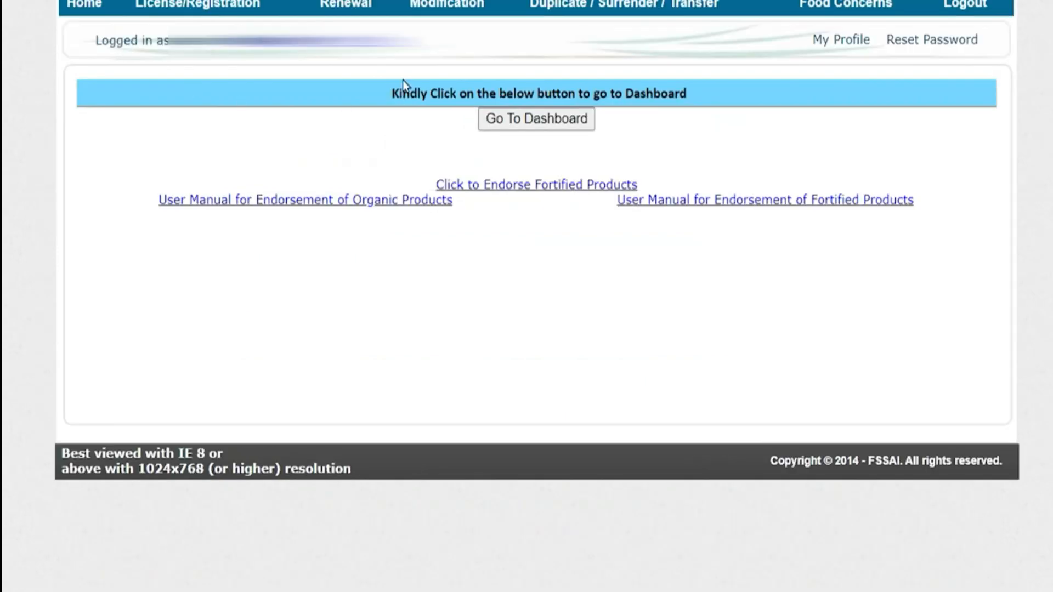
Step: Go to the dashboard and search the list of applications for complete applications of the Registration type
click(534, 123)
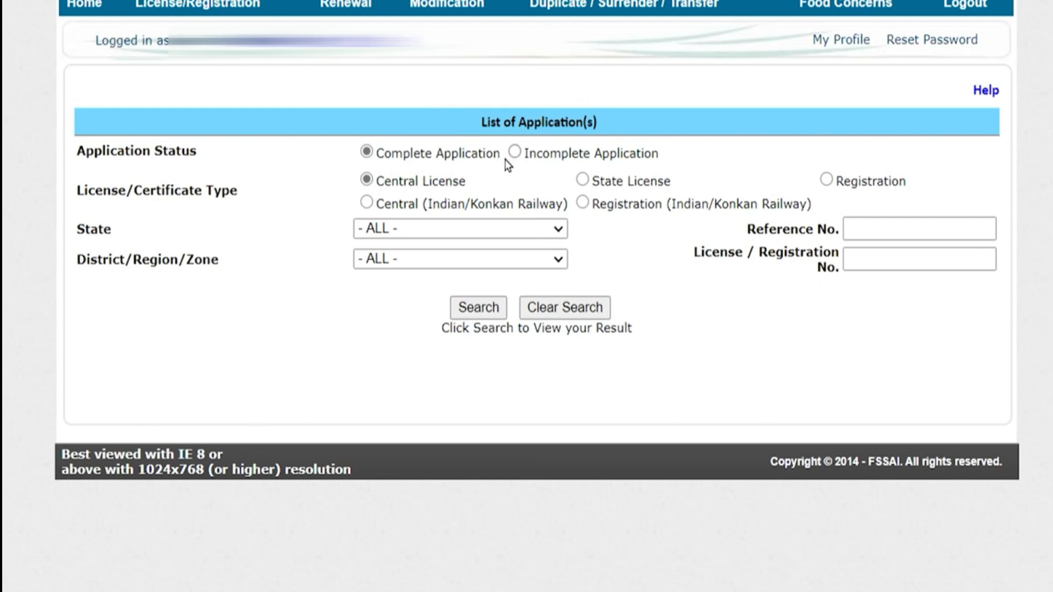
click(400, 158)
click(832, 181)
click(478, 310)
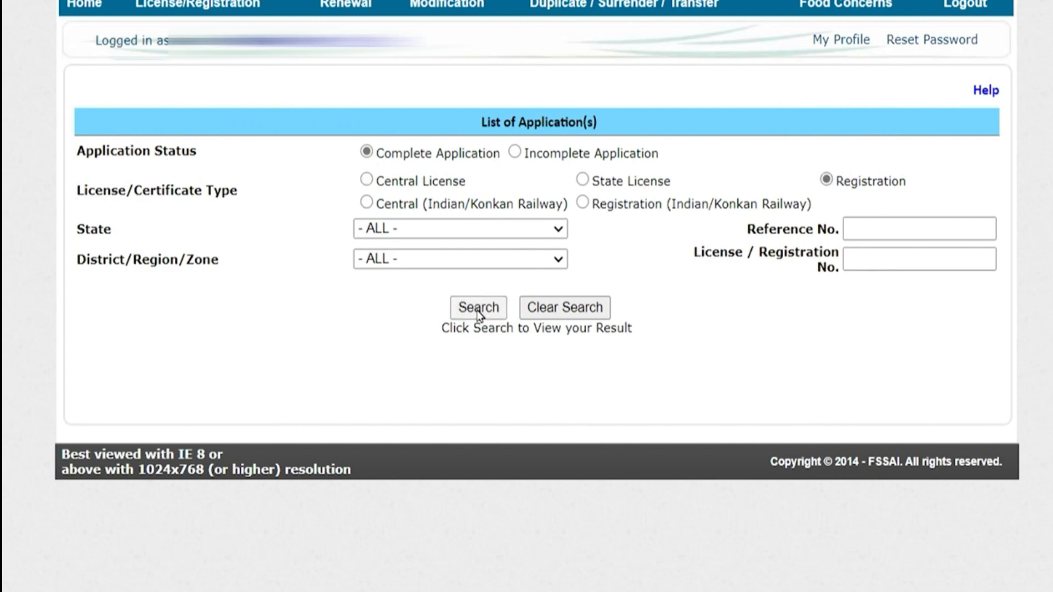